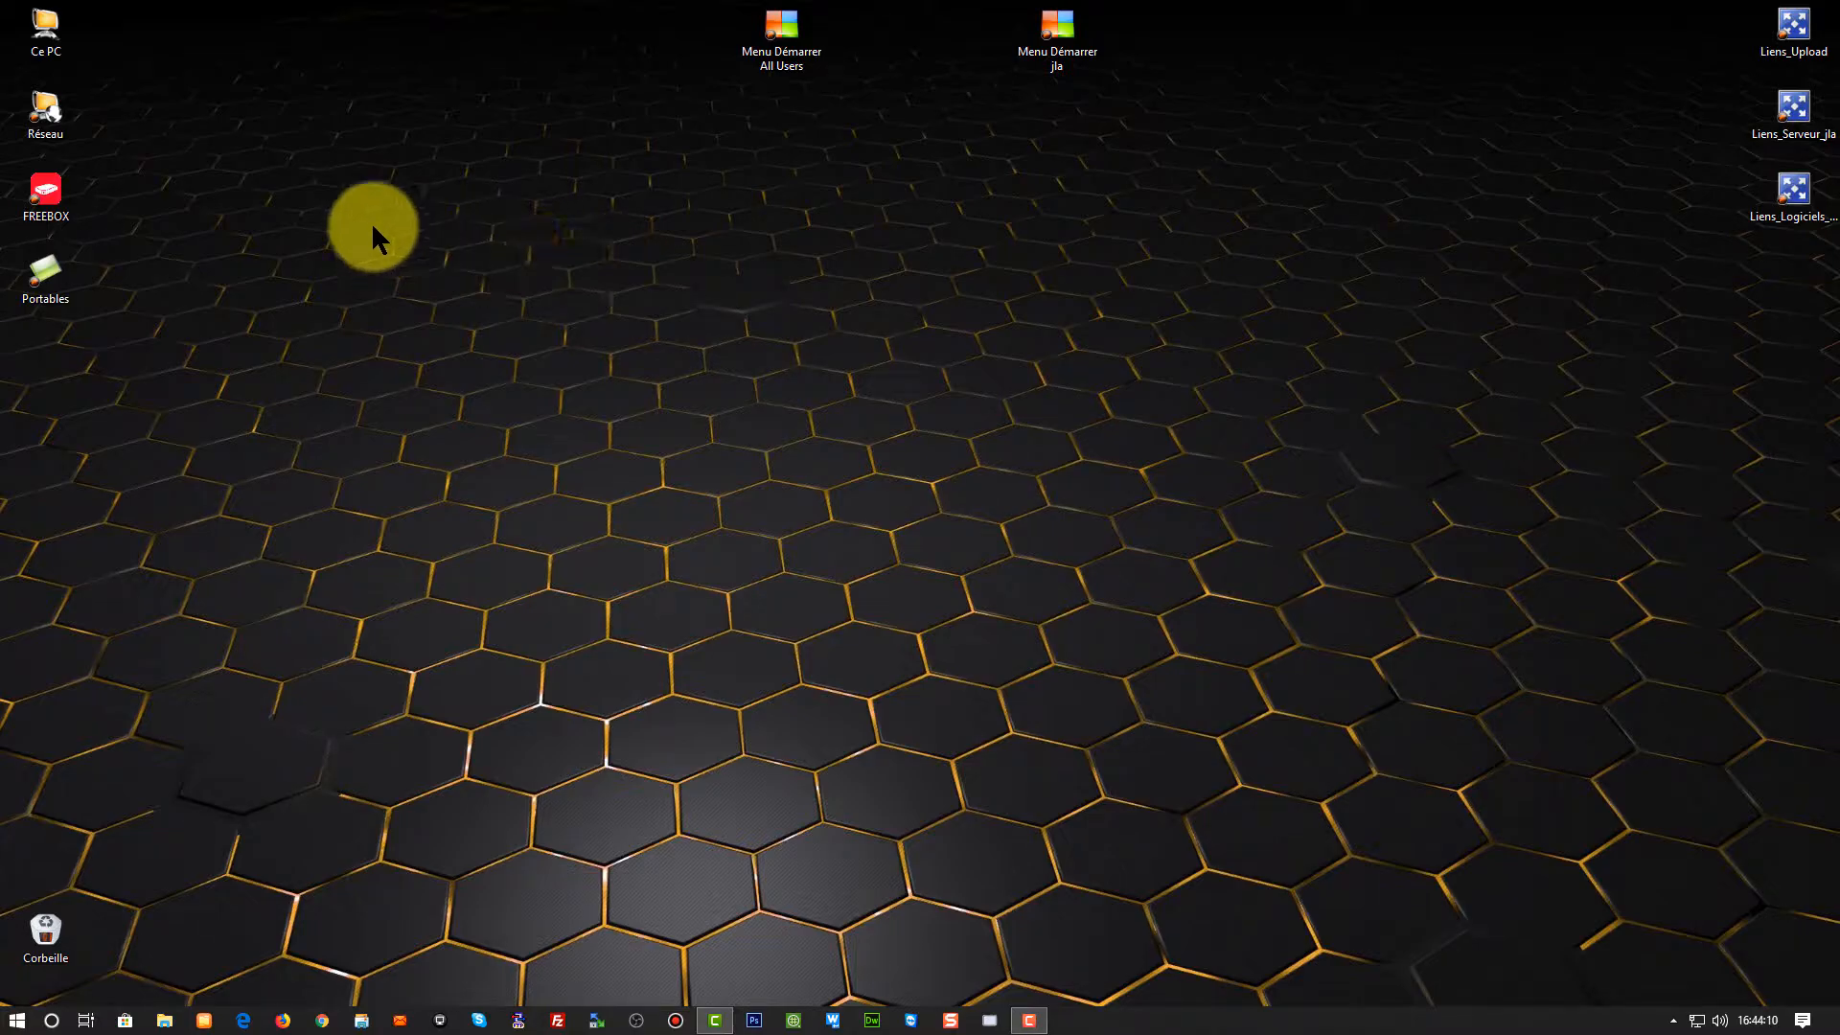
Open the Mozilla Firefox folder inside Programmes on the Windows (C:) drive
double_click(46, 27)
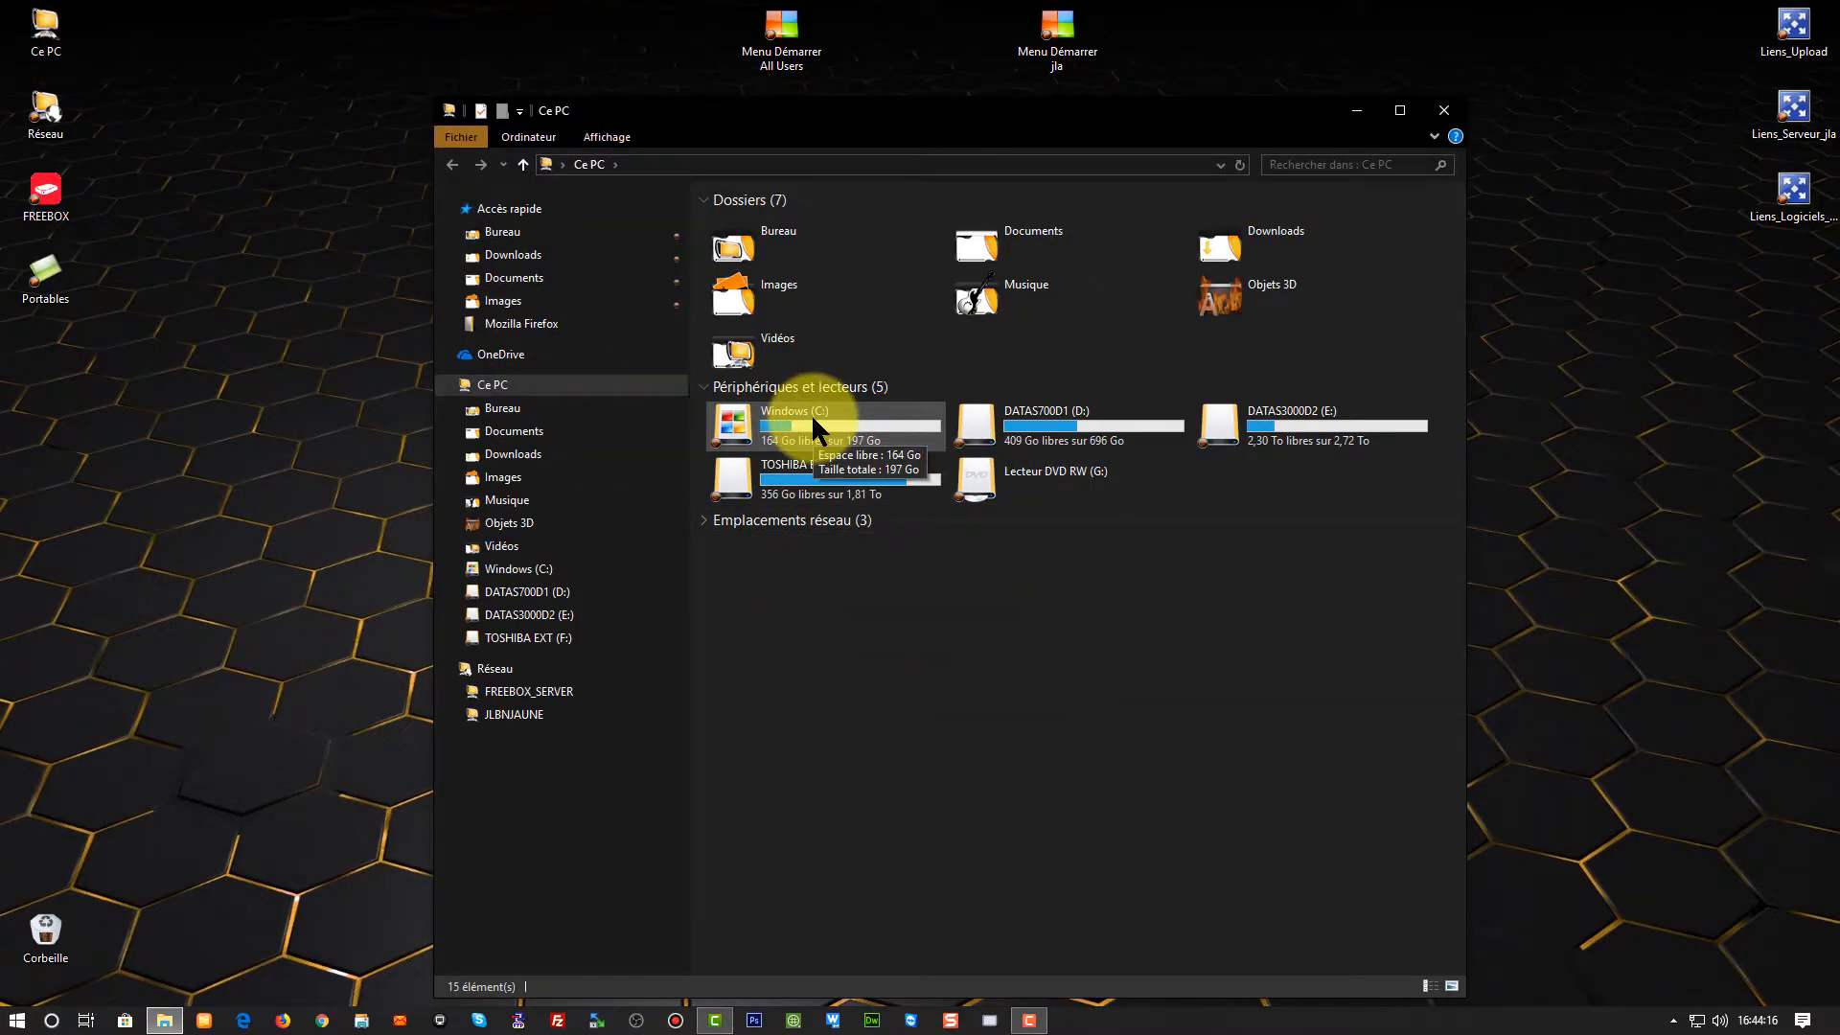
double_click(811, 412)
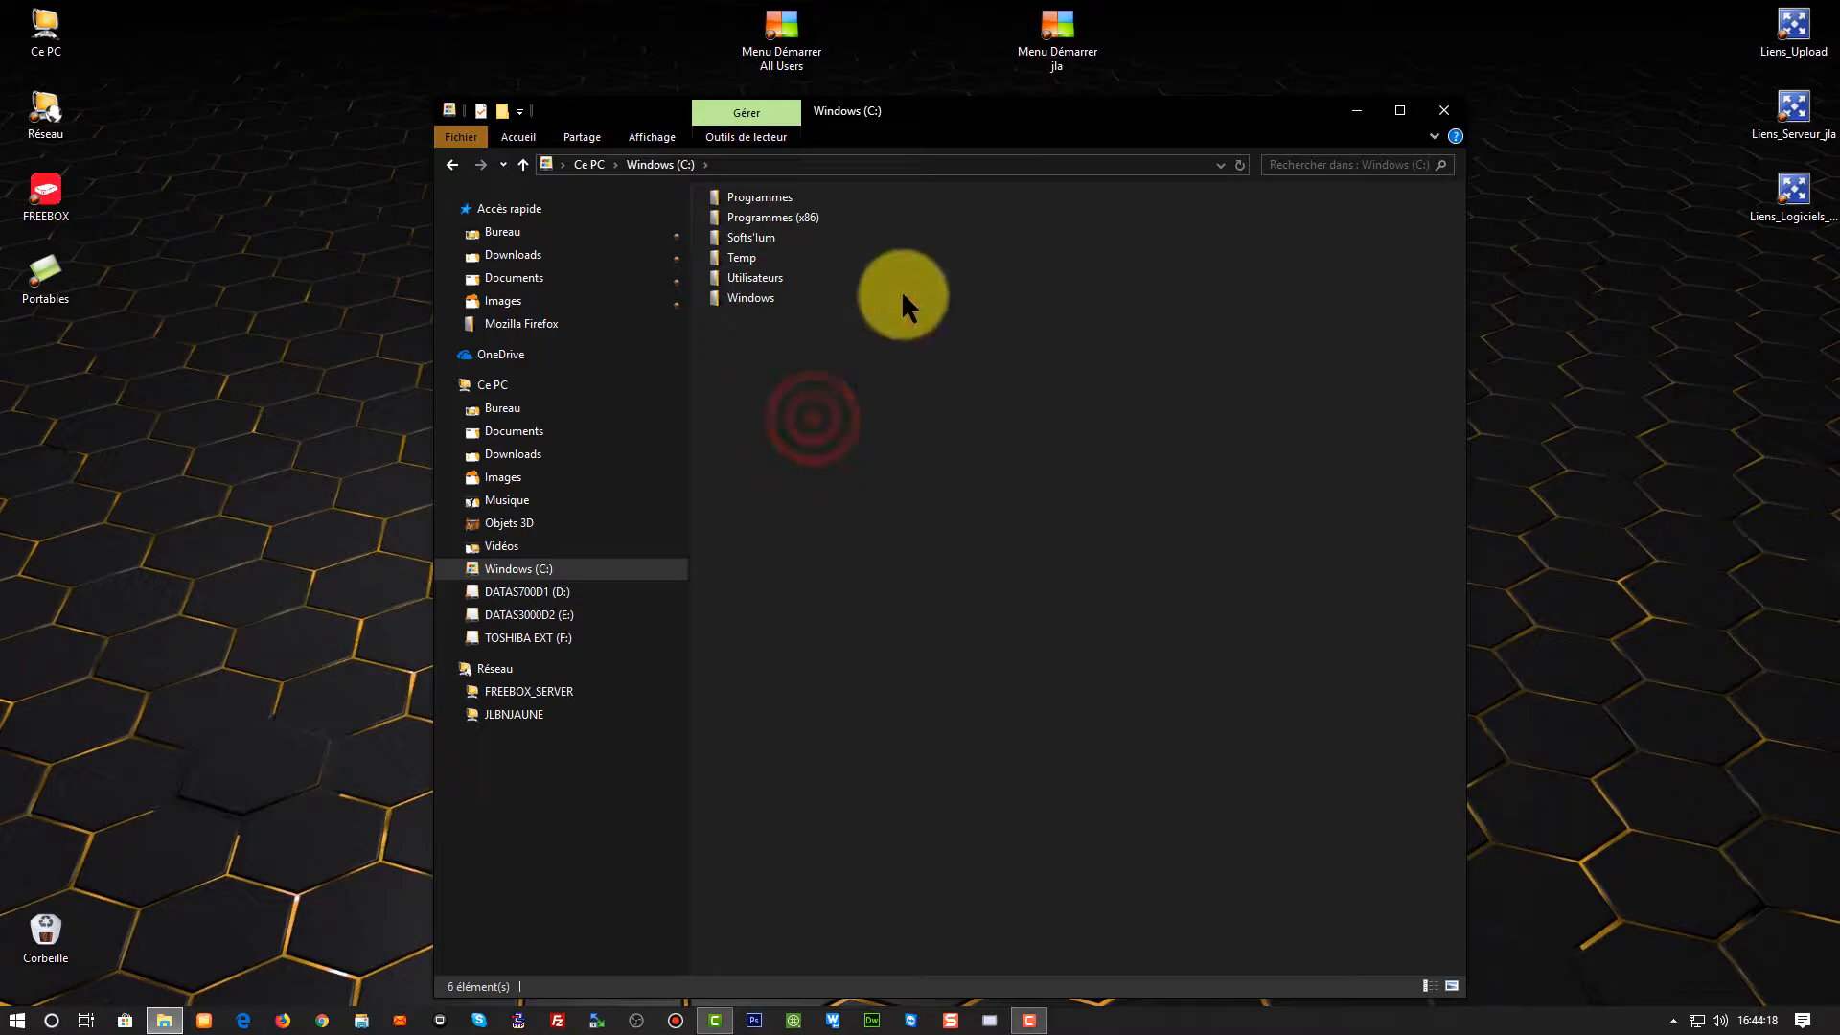
double_click(774, 196)
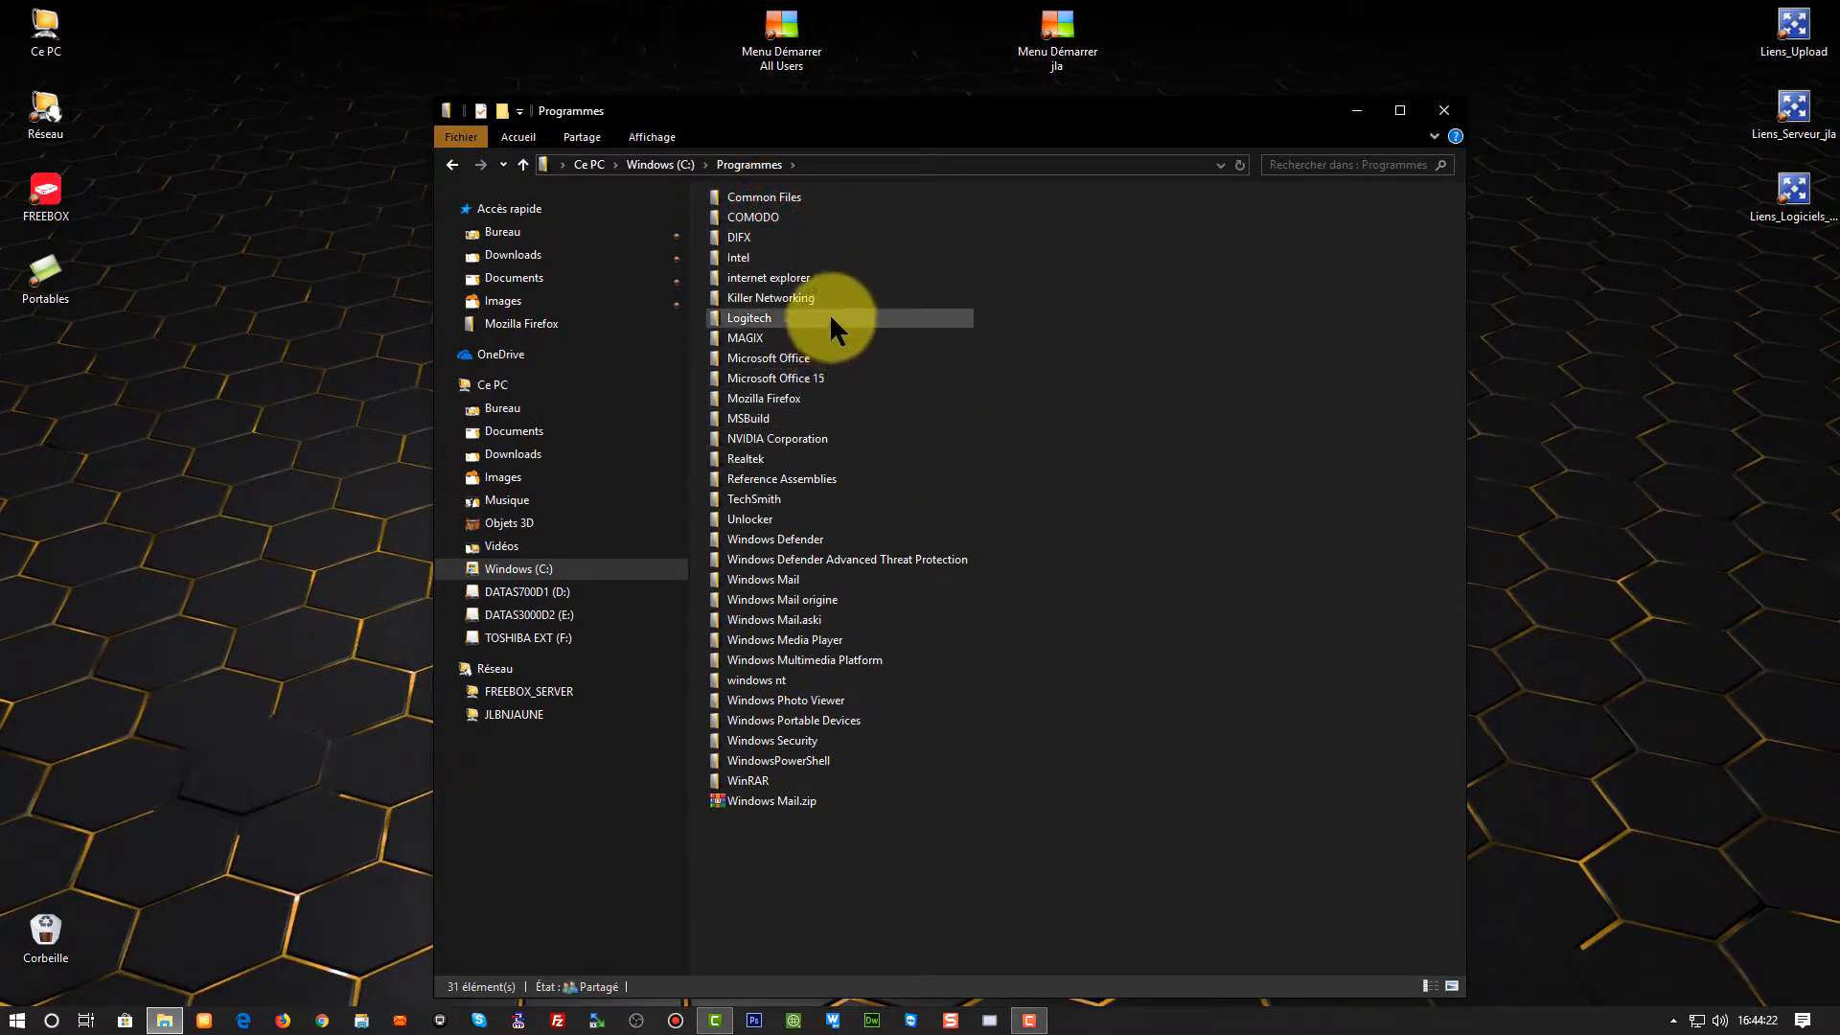
left_click(774, 394)
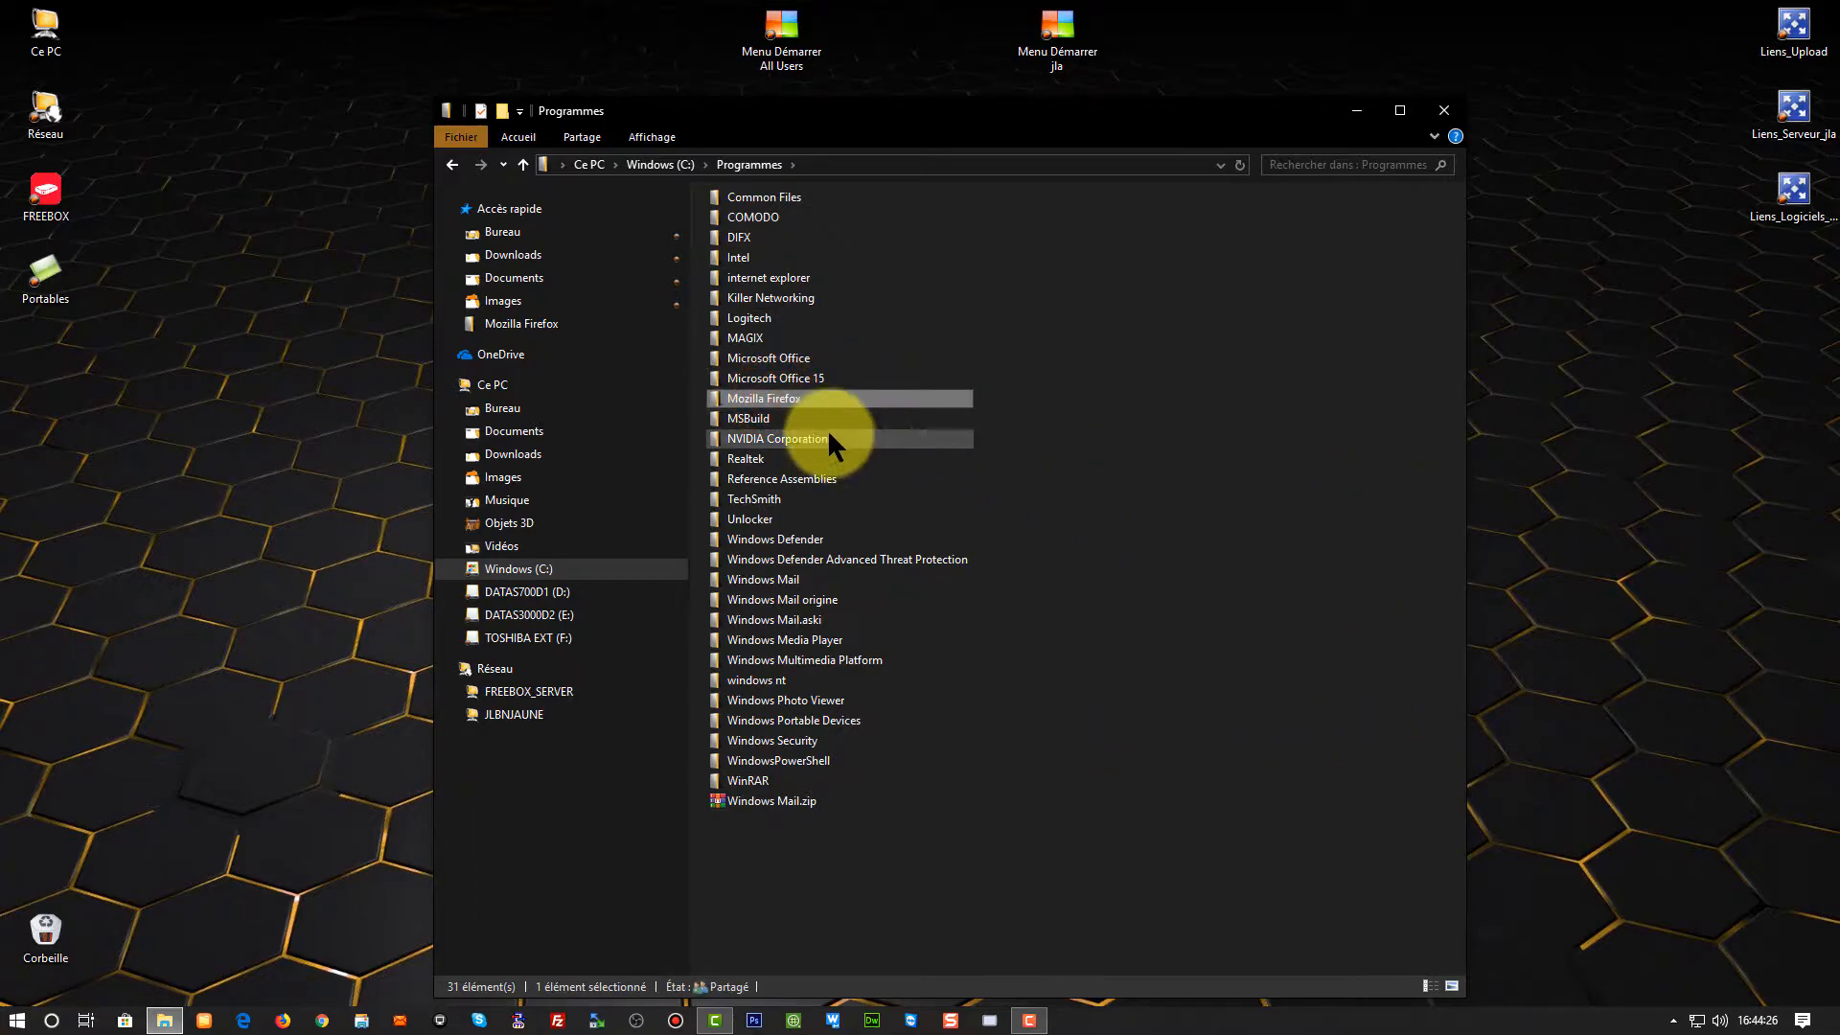
double_click(786, 398)
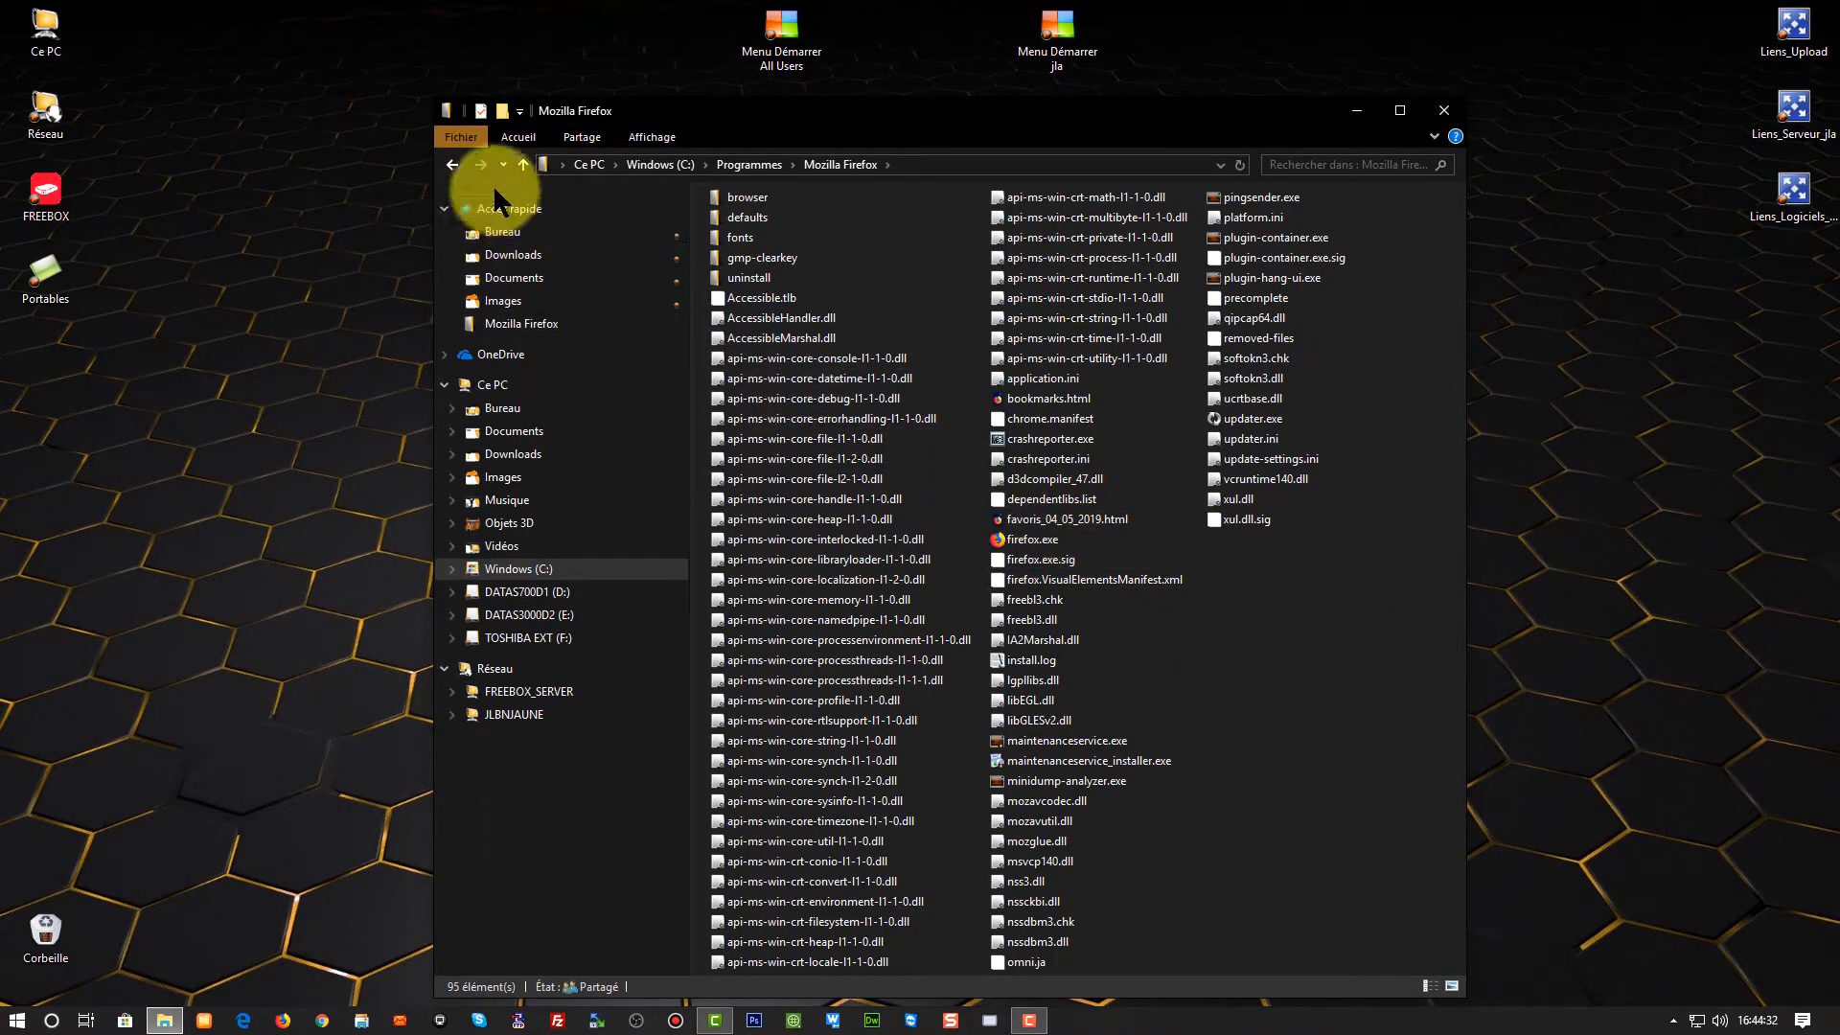
Open the properties of the Mozilla Firefox folder in Programmes and clear its read-only attribute (Lecture seule)
left_click(451, 163)
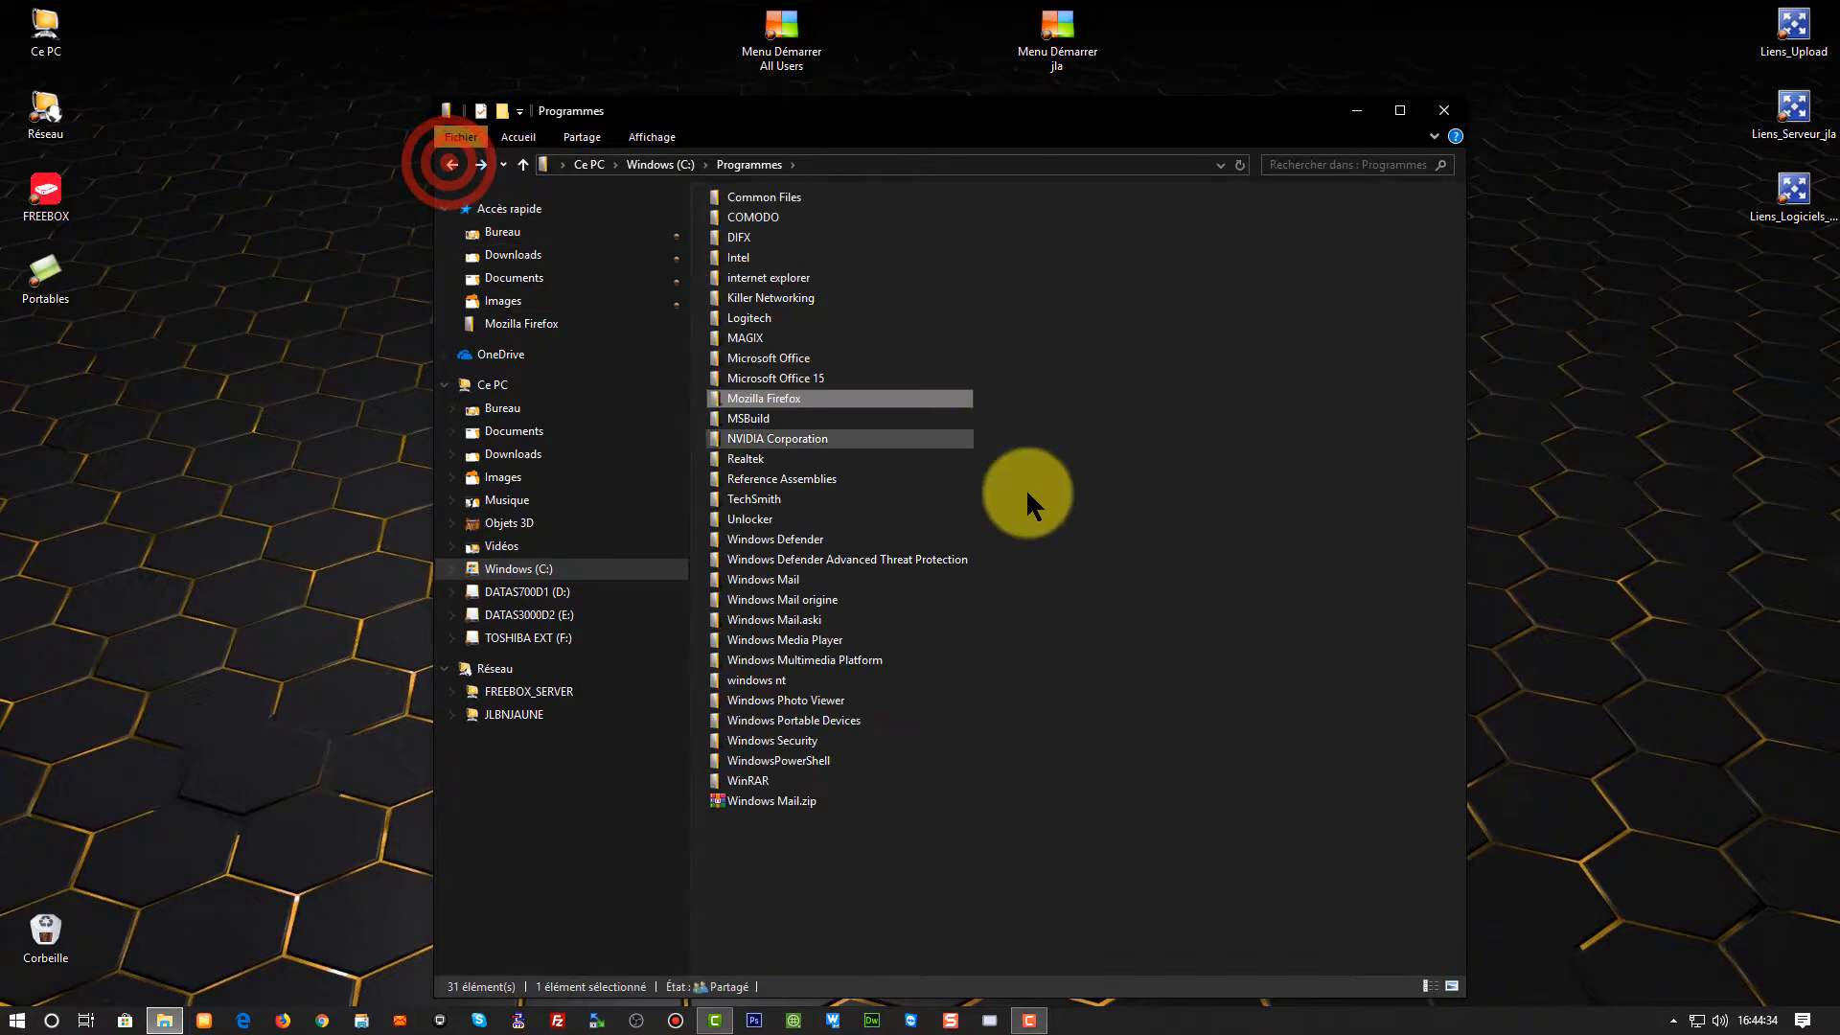
right_click(778, 401)
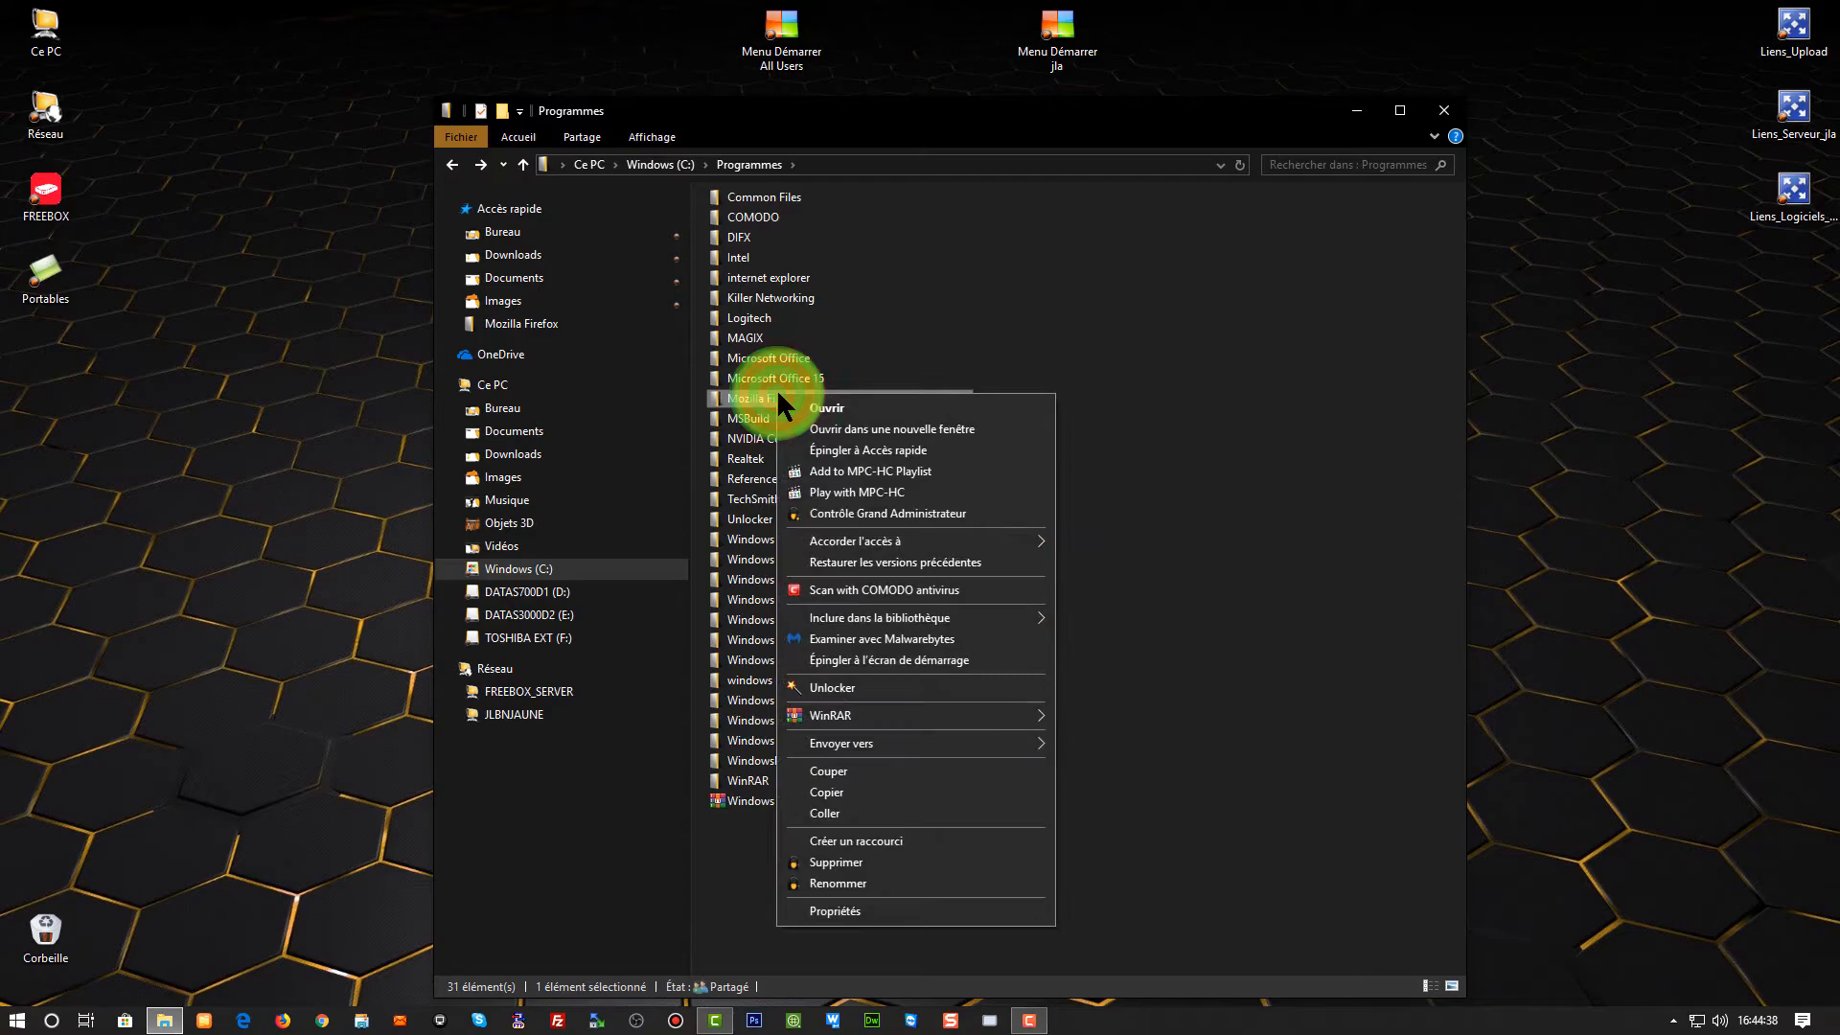
left_click(899, 908)
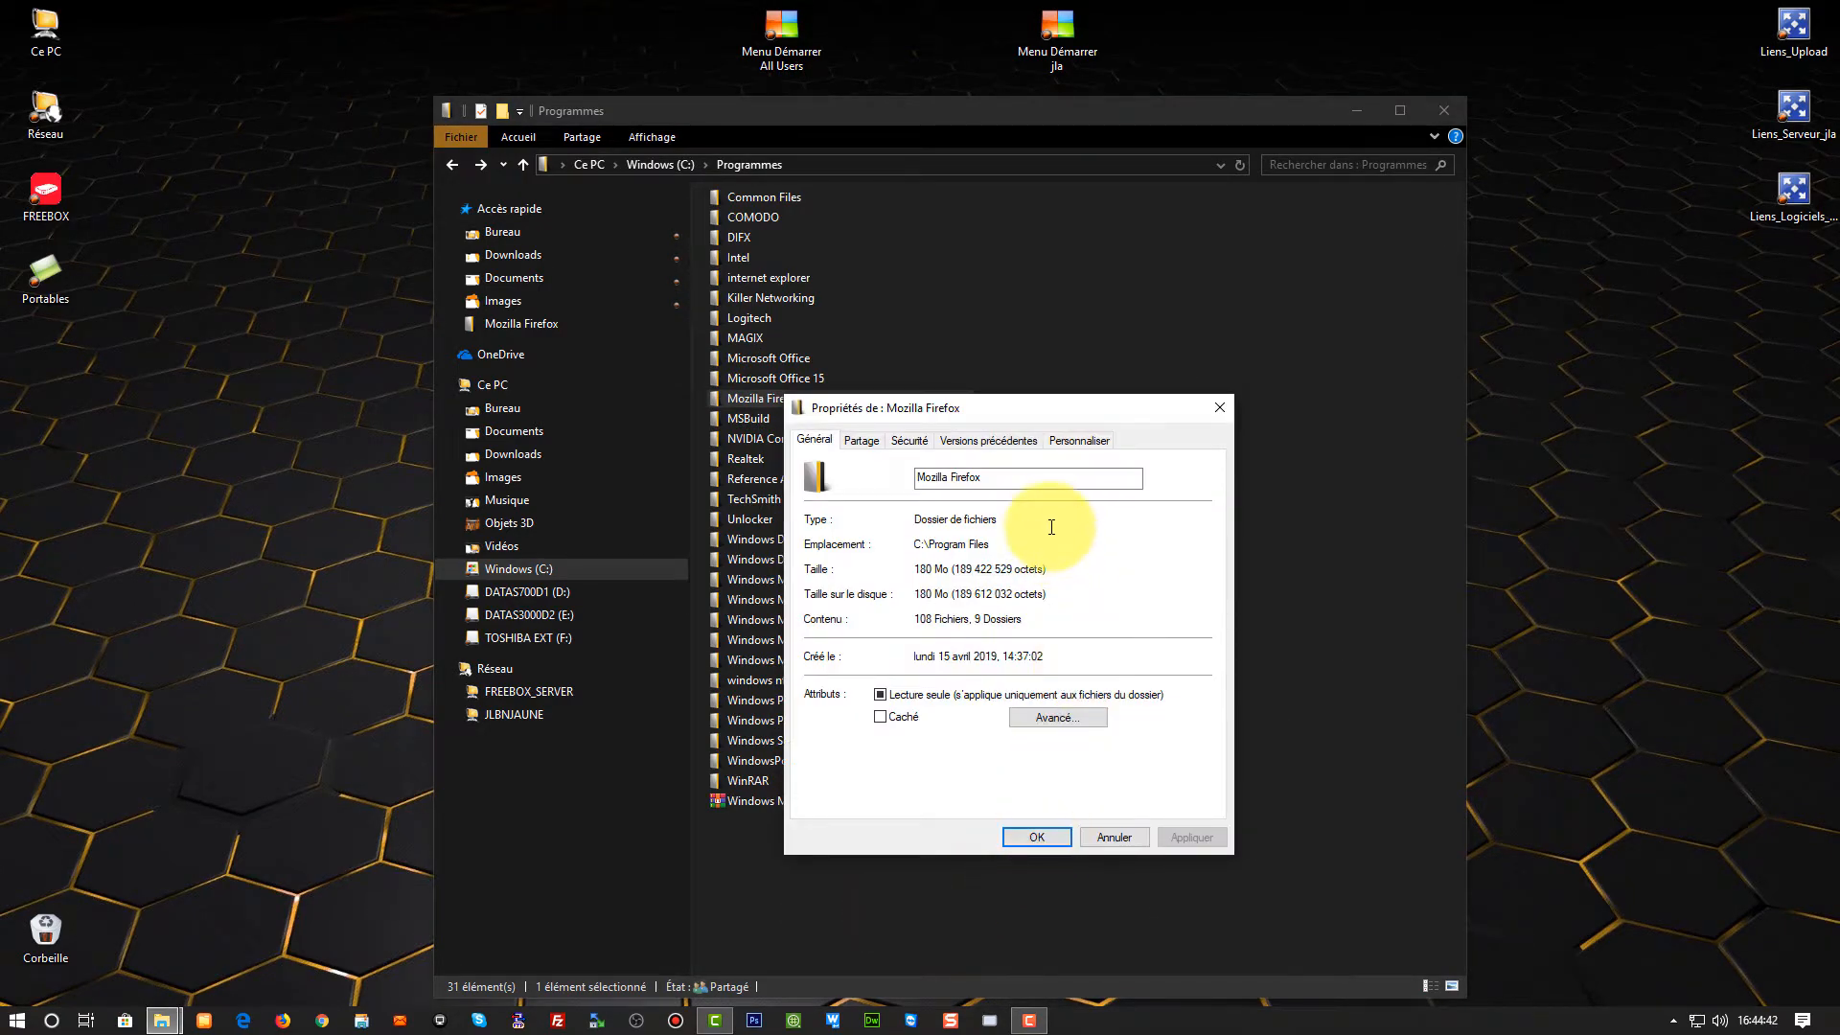
left_click(907, 441)
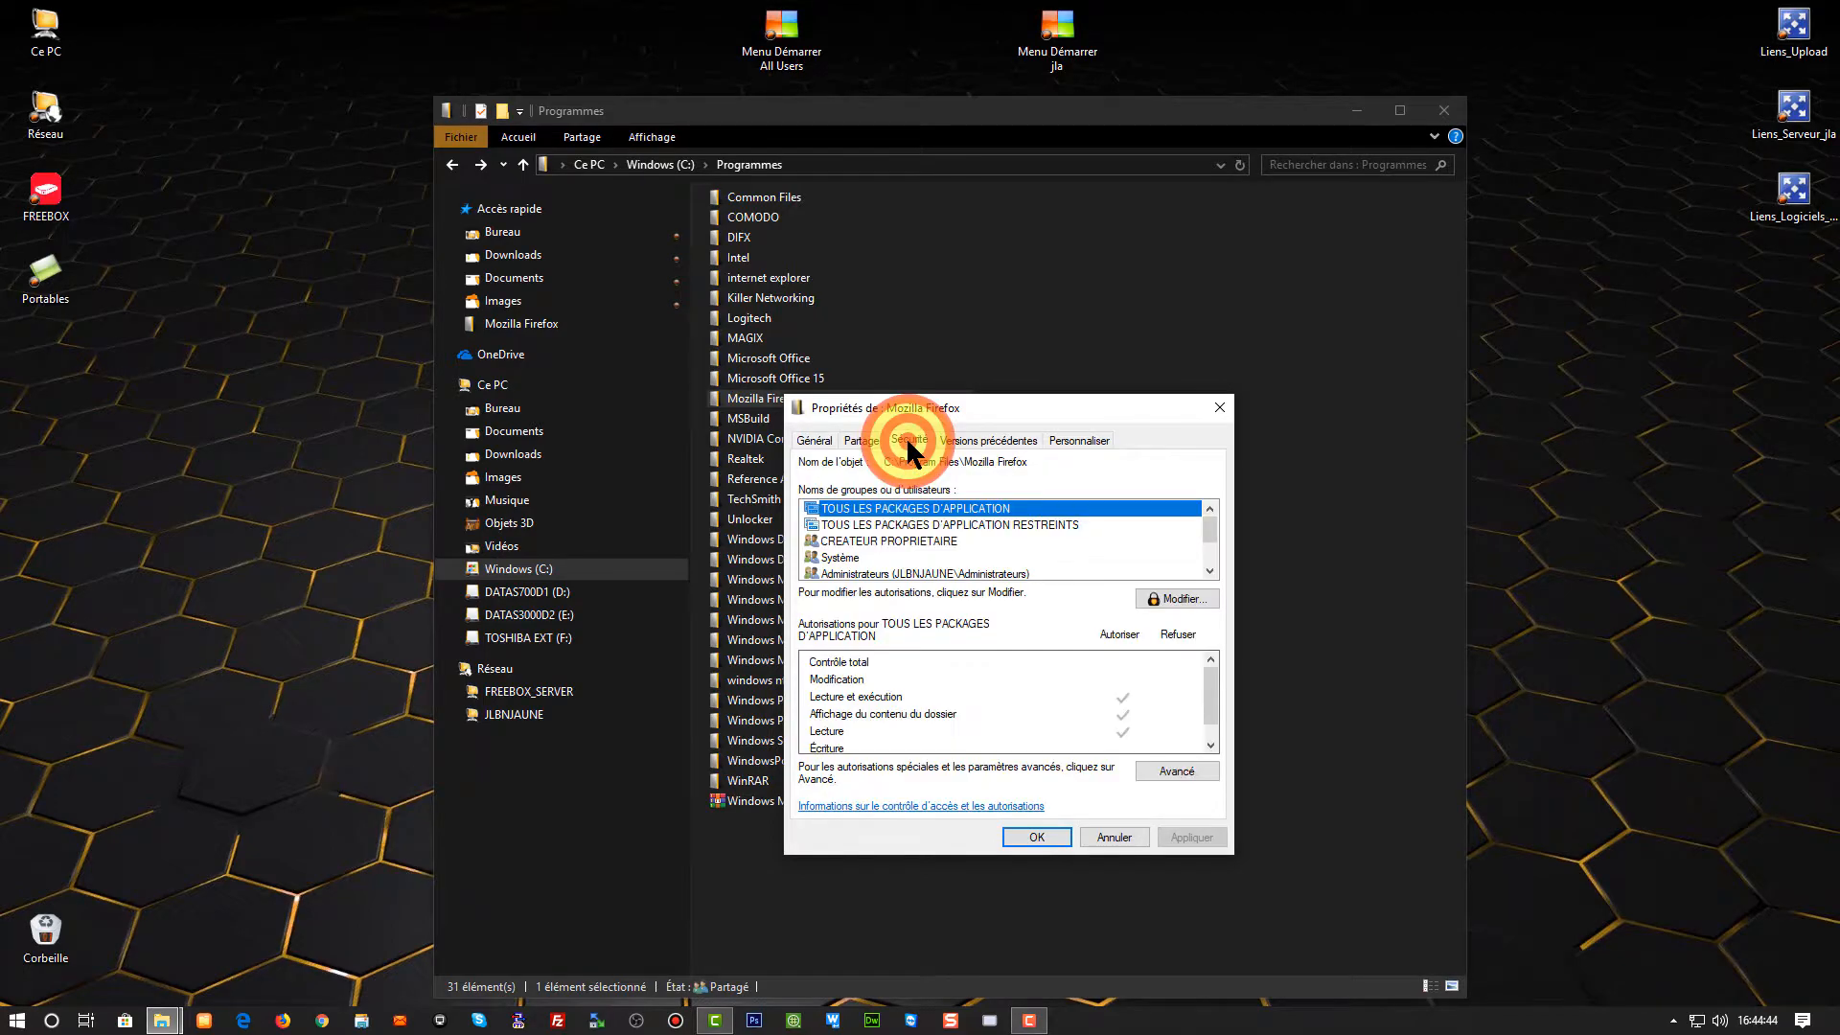
left_click(814, 439)
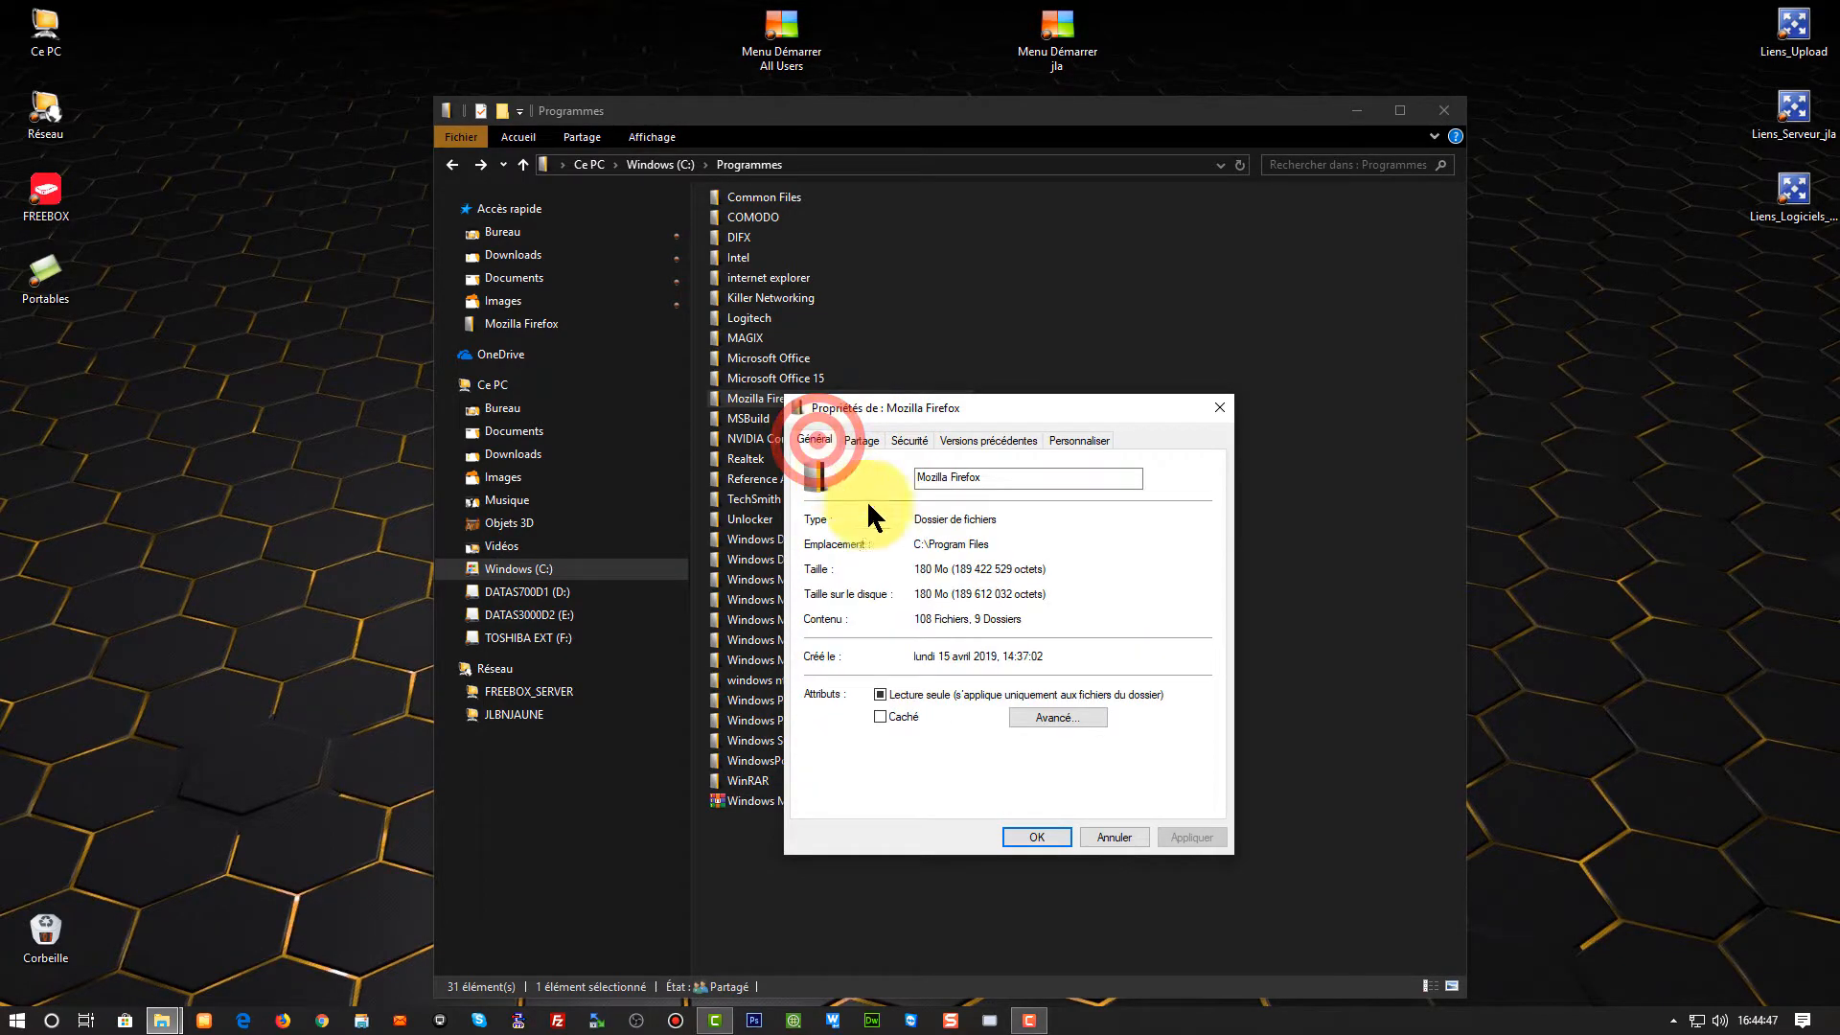
left_click(880, 691)
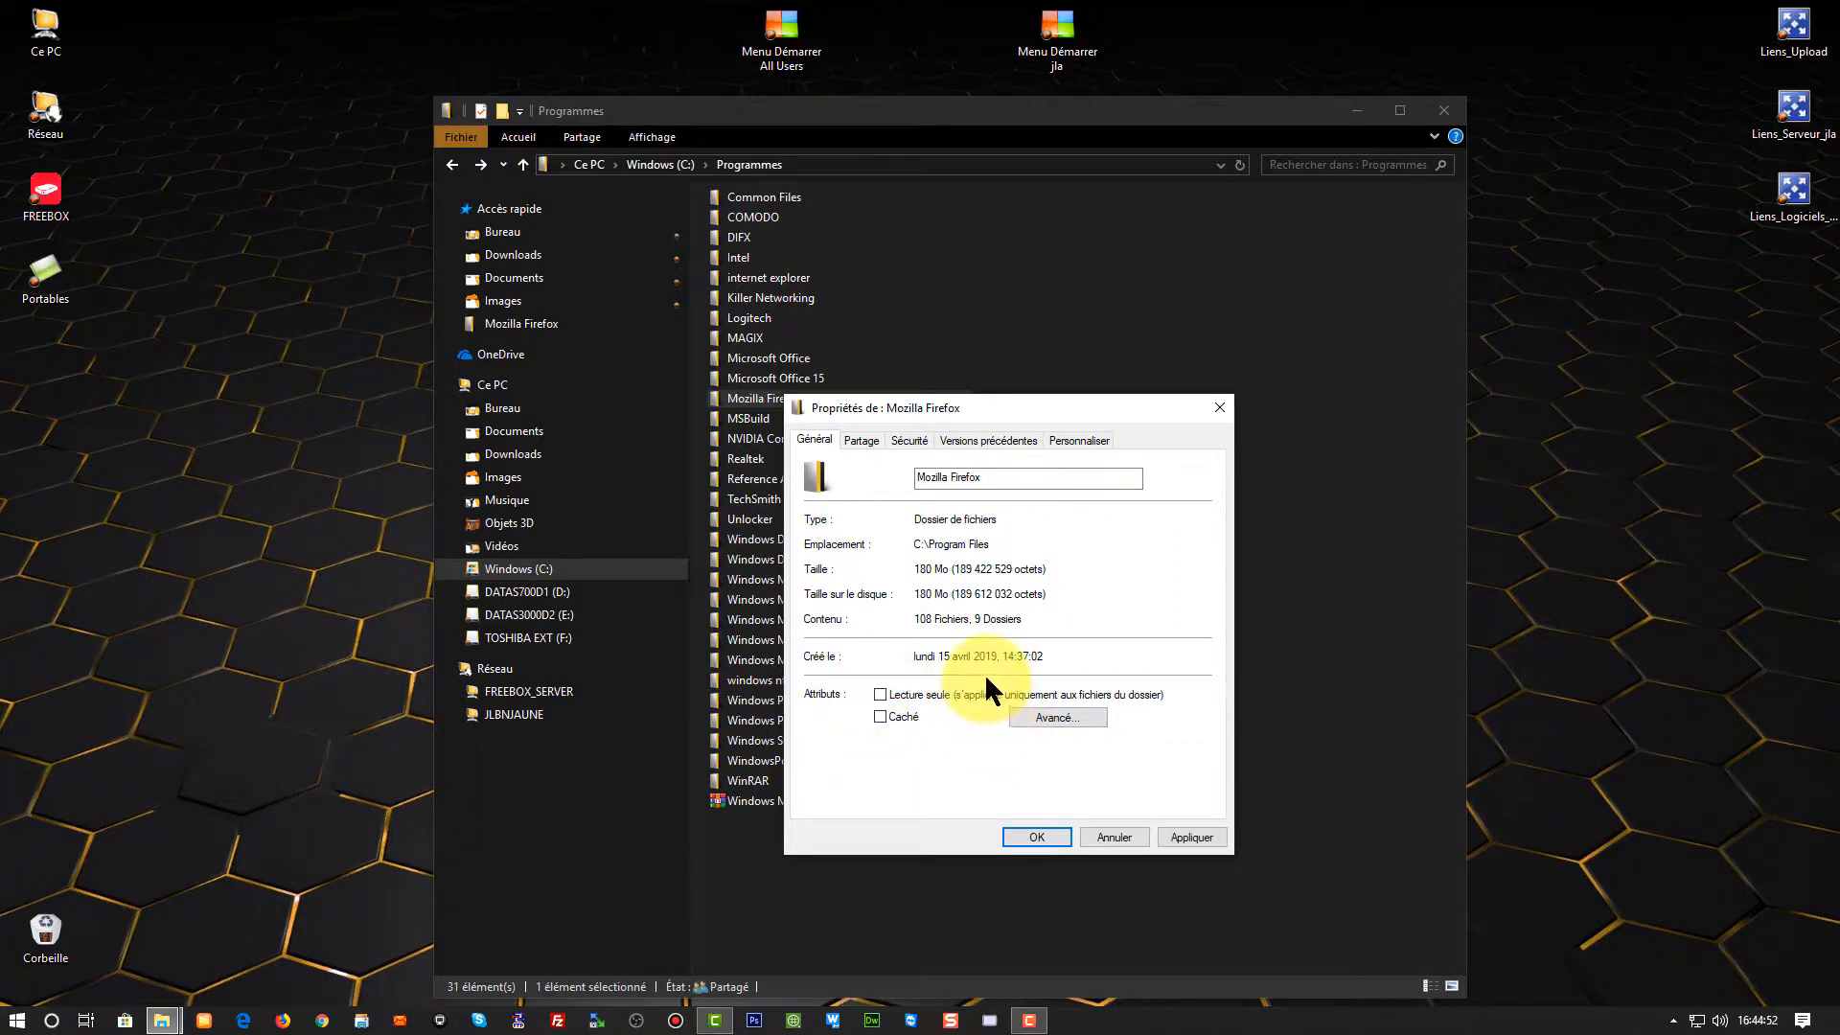
Examine the permission entries in the Mozilla Firefox folder's advanced security settings, including the entry for Administrateurs
left_click(912, 441)
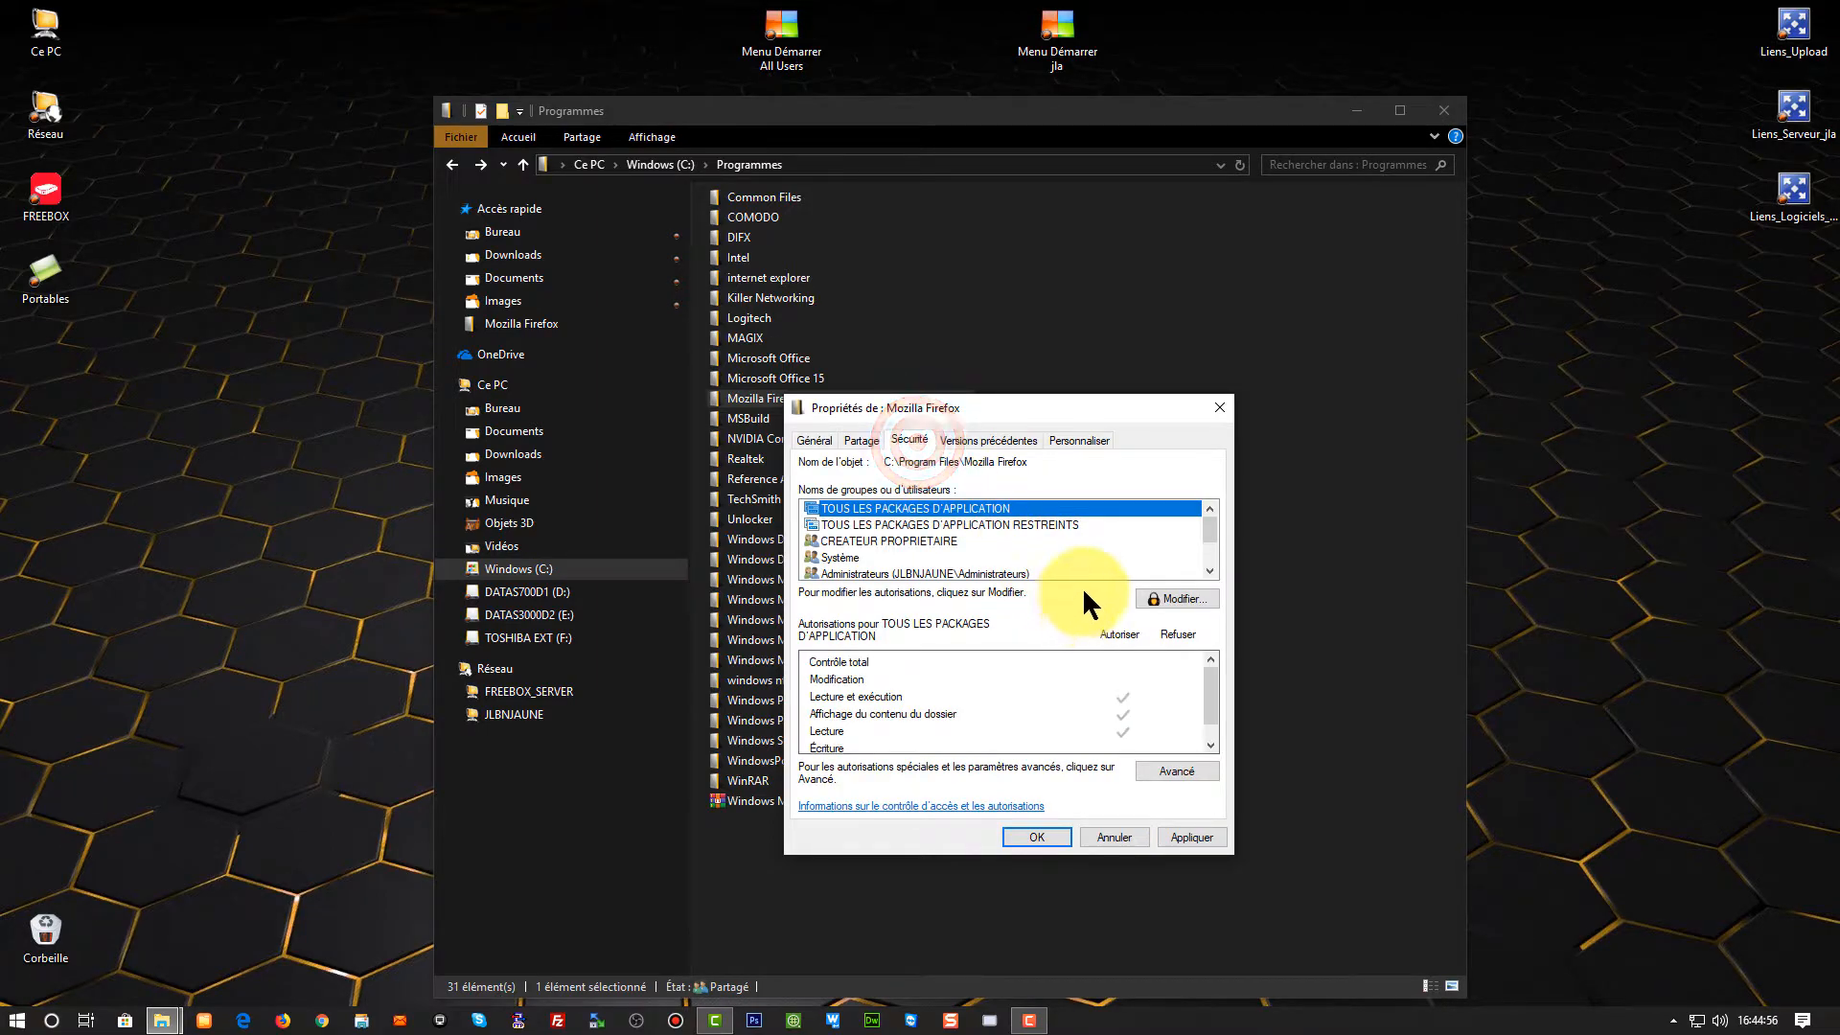
left_click(1178, 772)
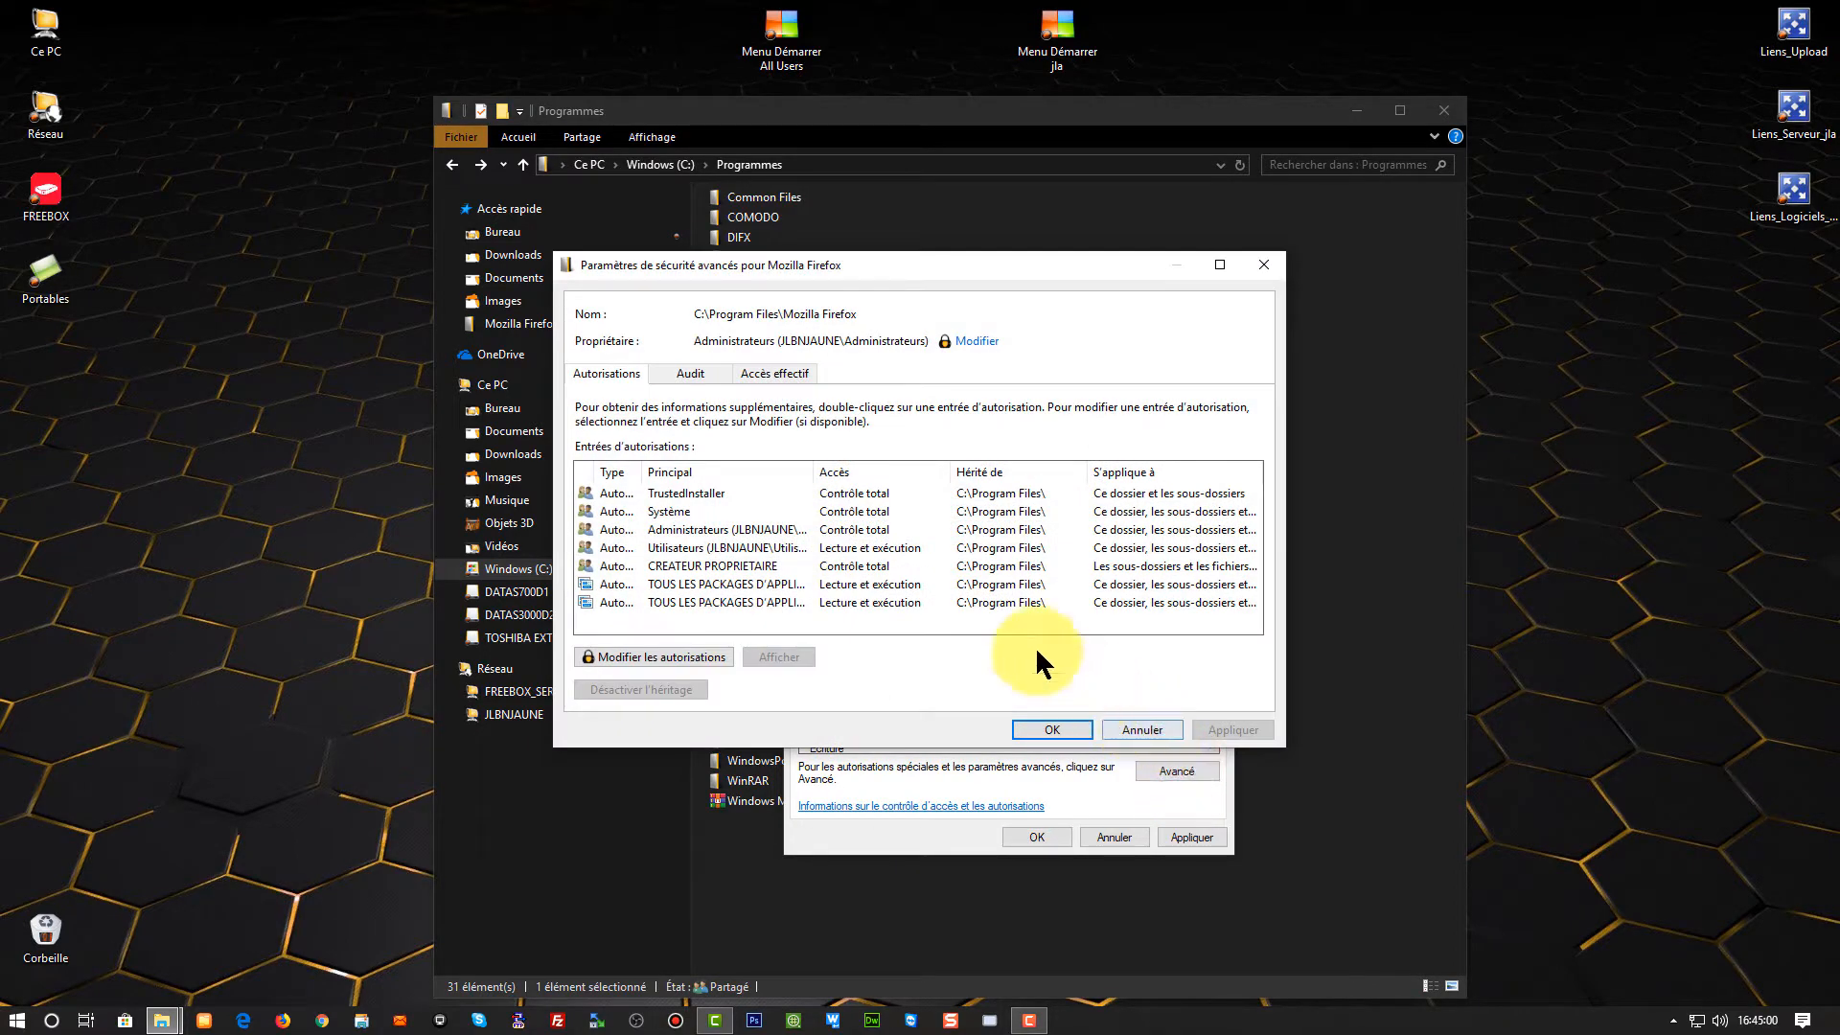
left_click_drag(640, 471, 738, 474)
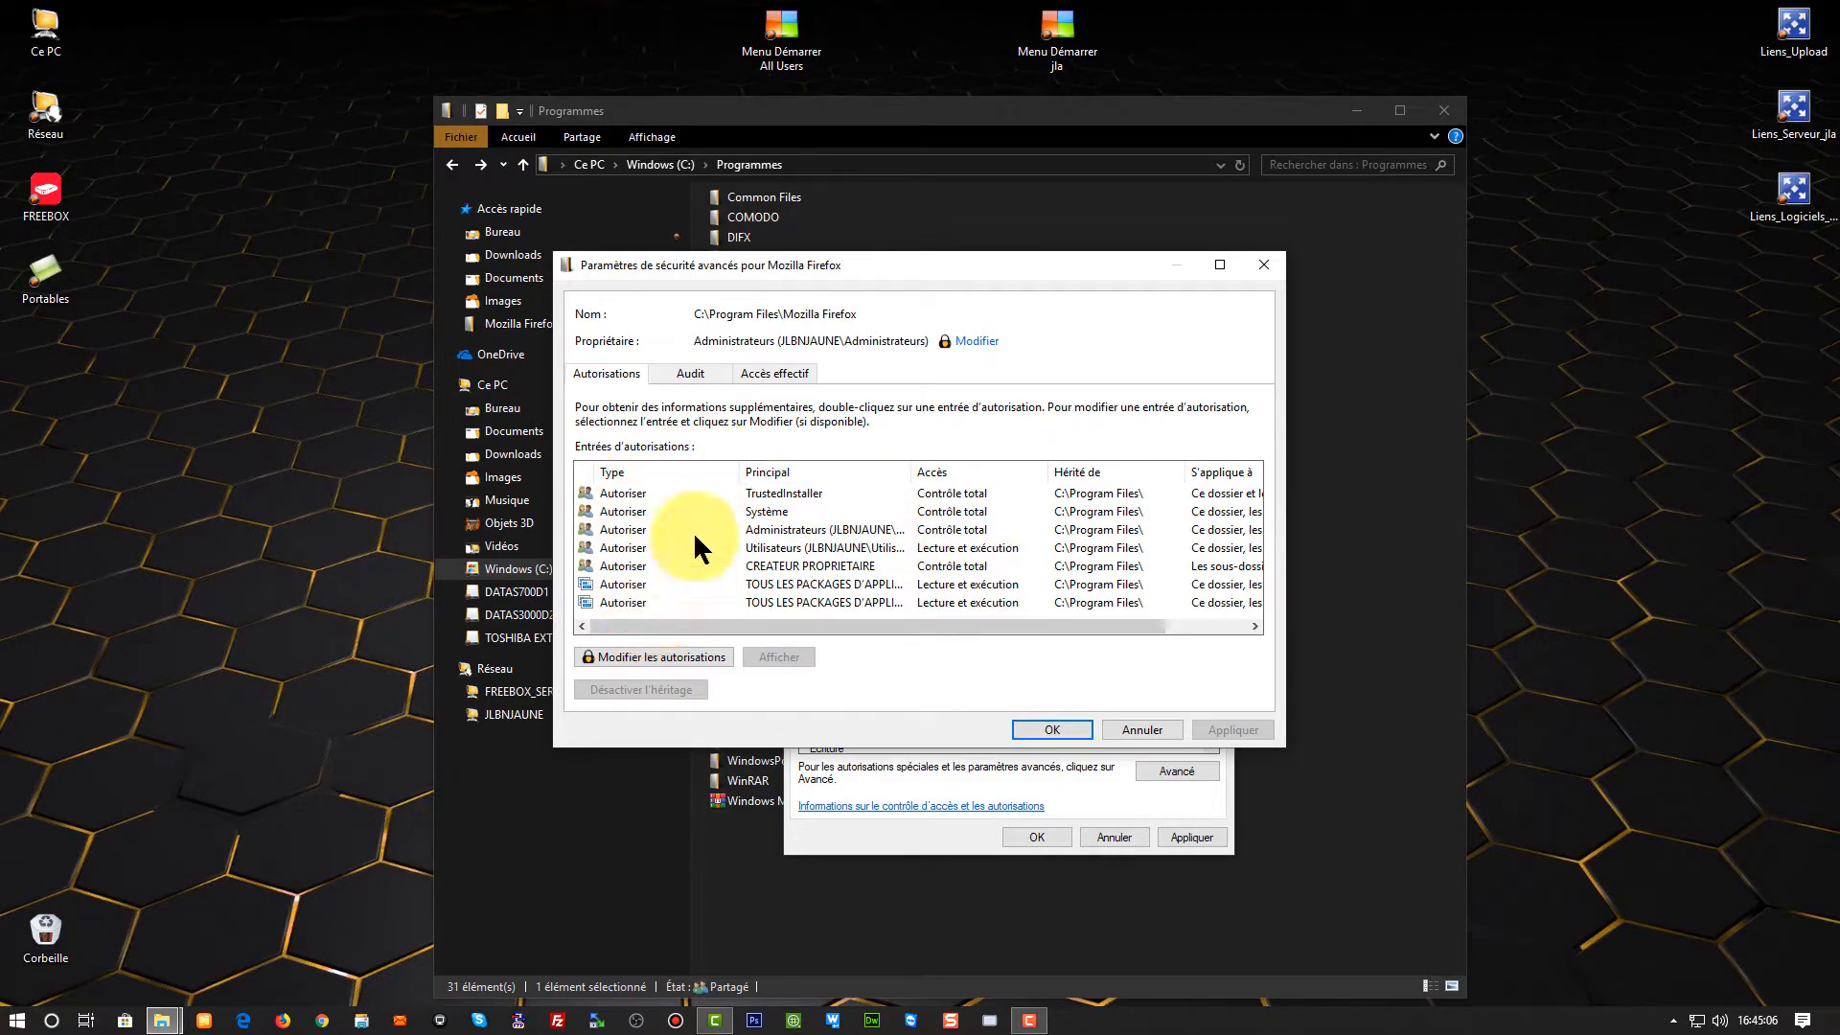
left_click(627, 528)
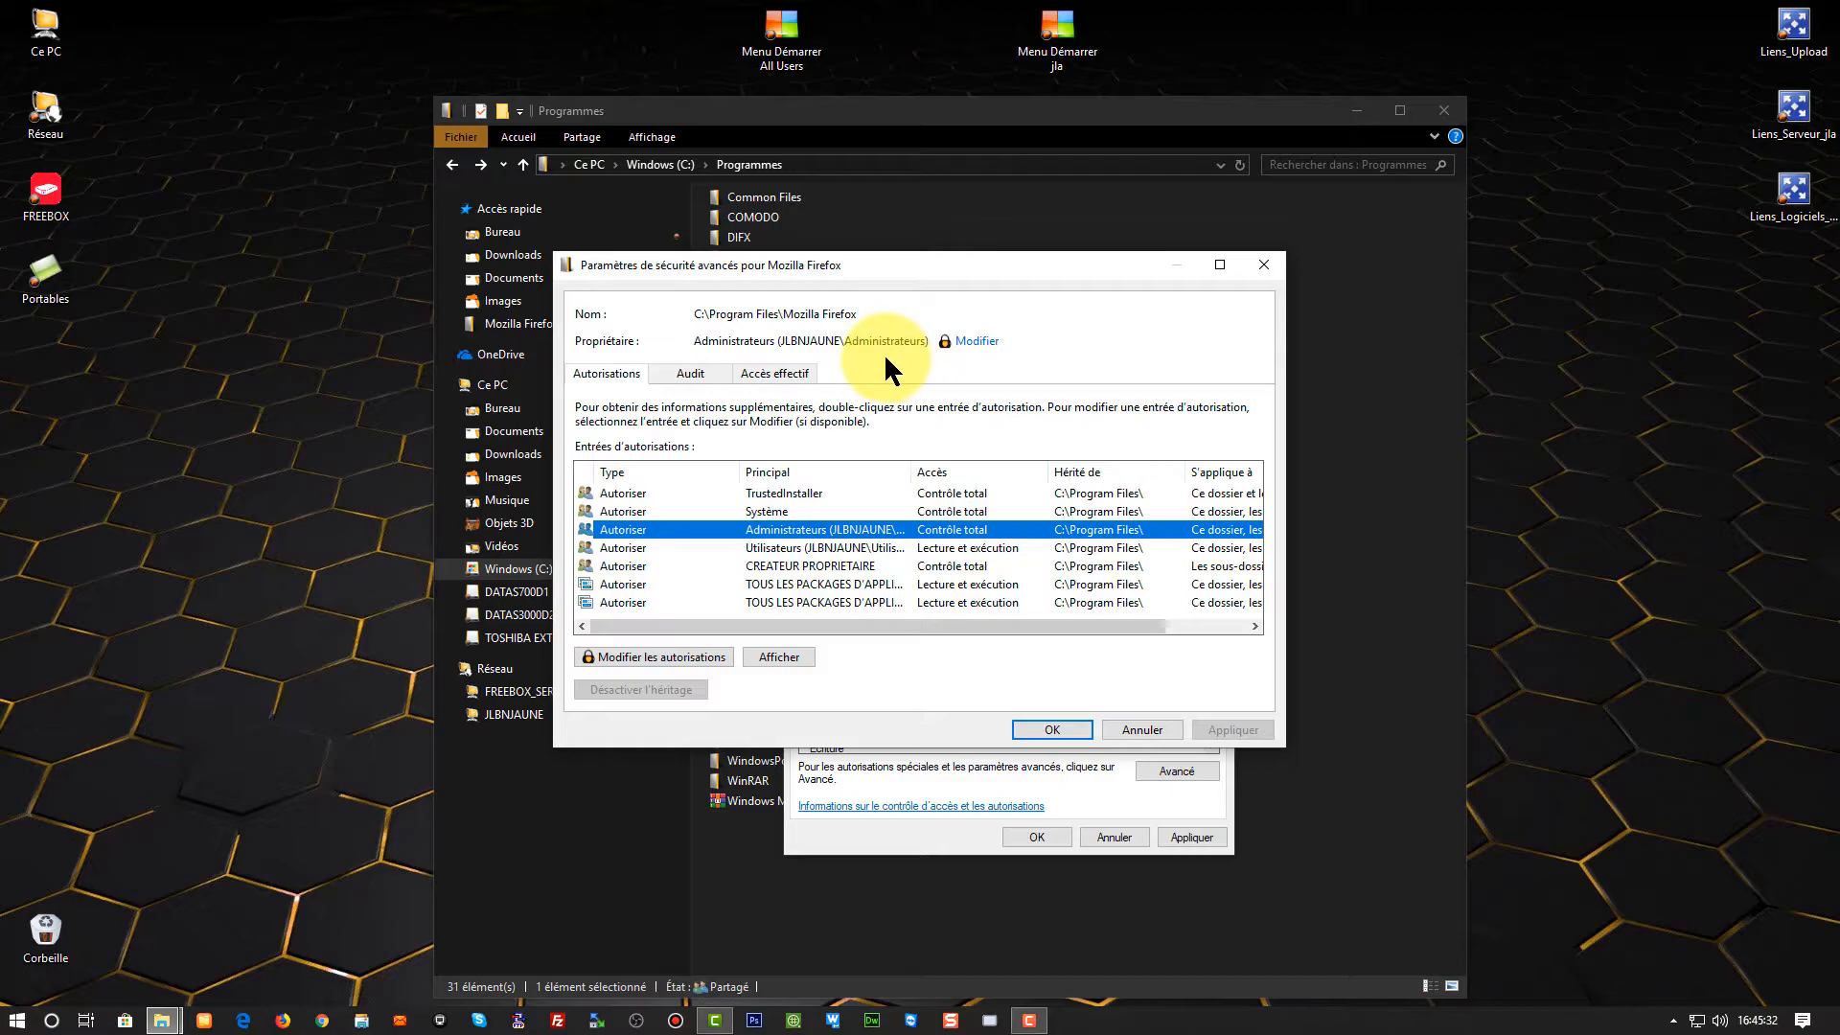
Try to change the owner of the Mozilla Firefox folder to the local user account, and leave the advanced security settings
left_click(984, 347)
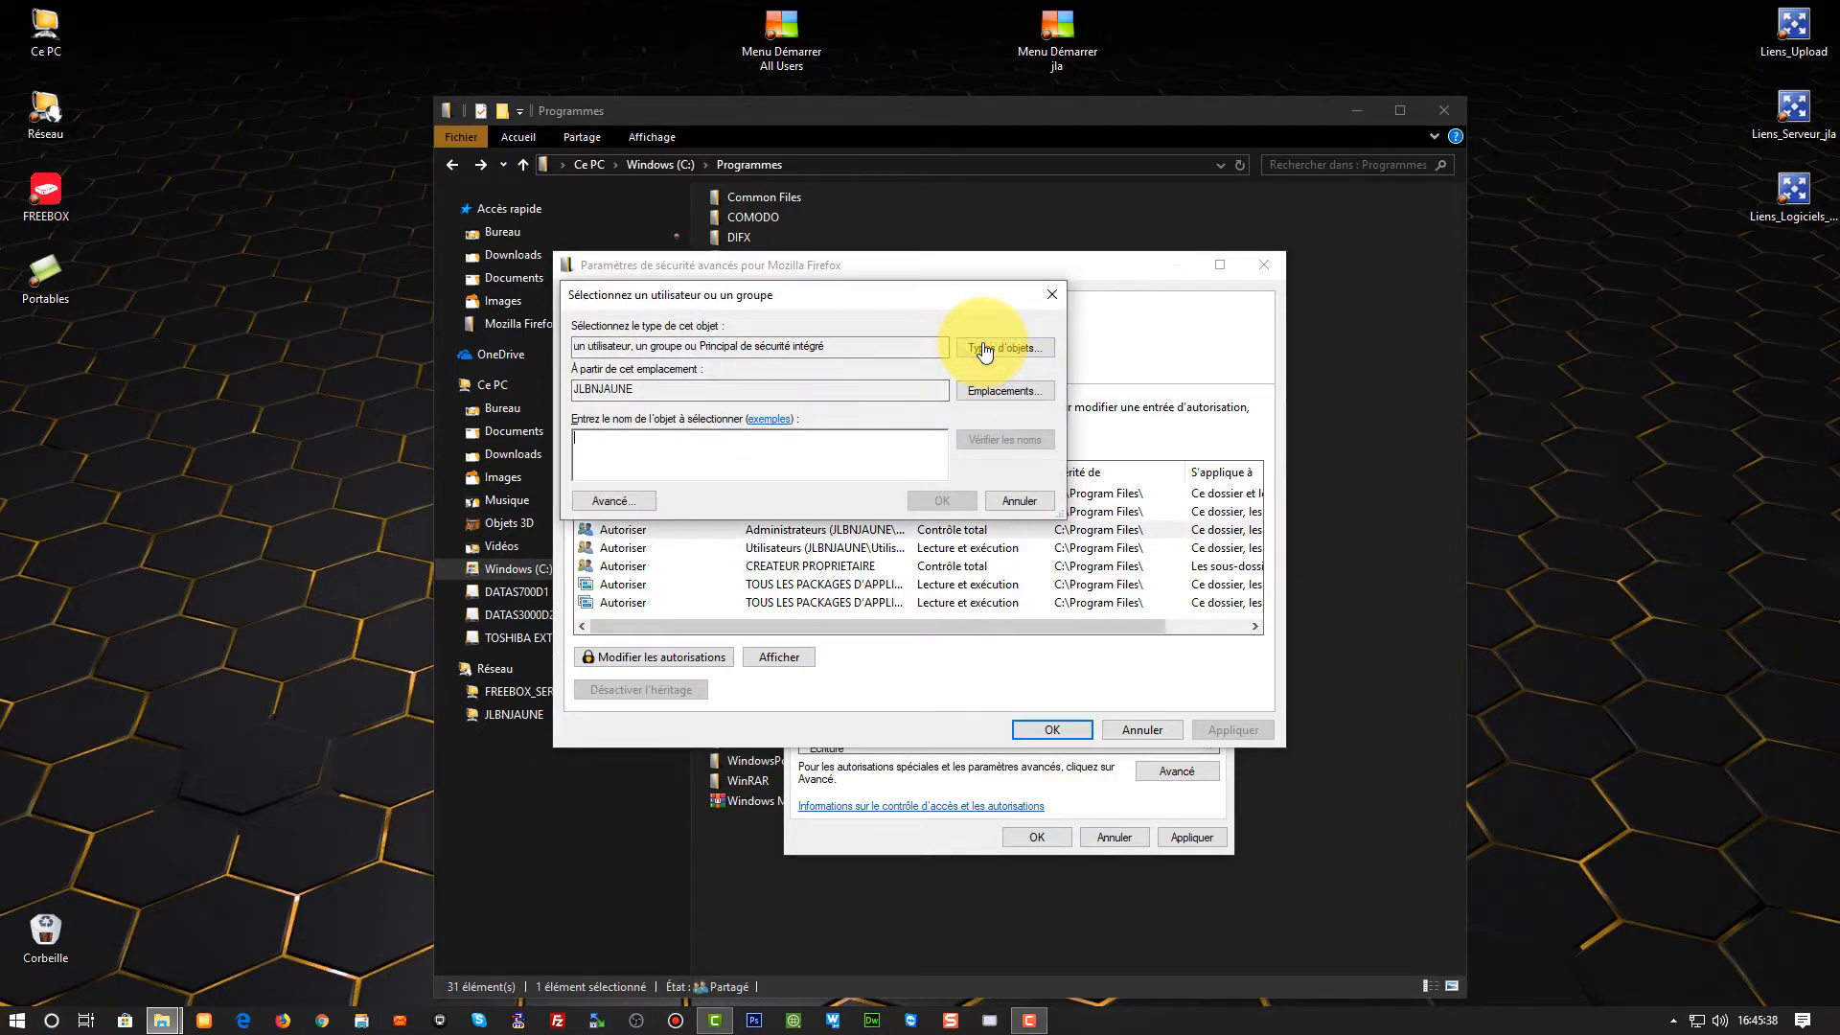
type("jl")
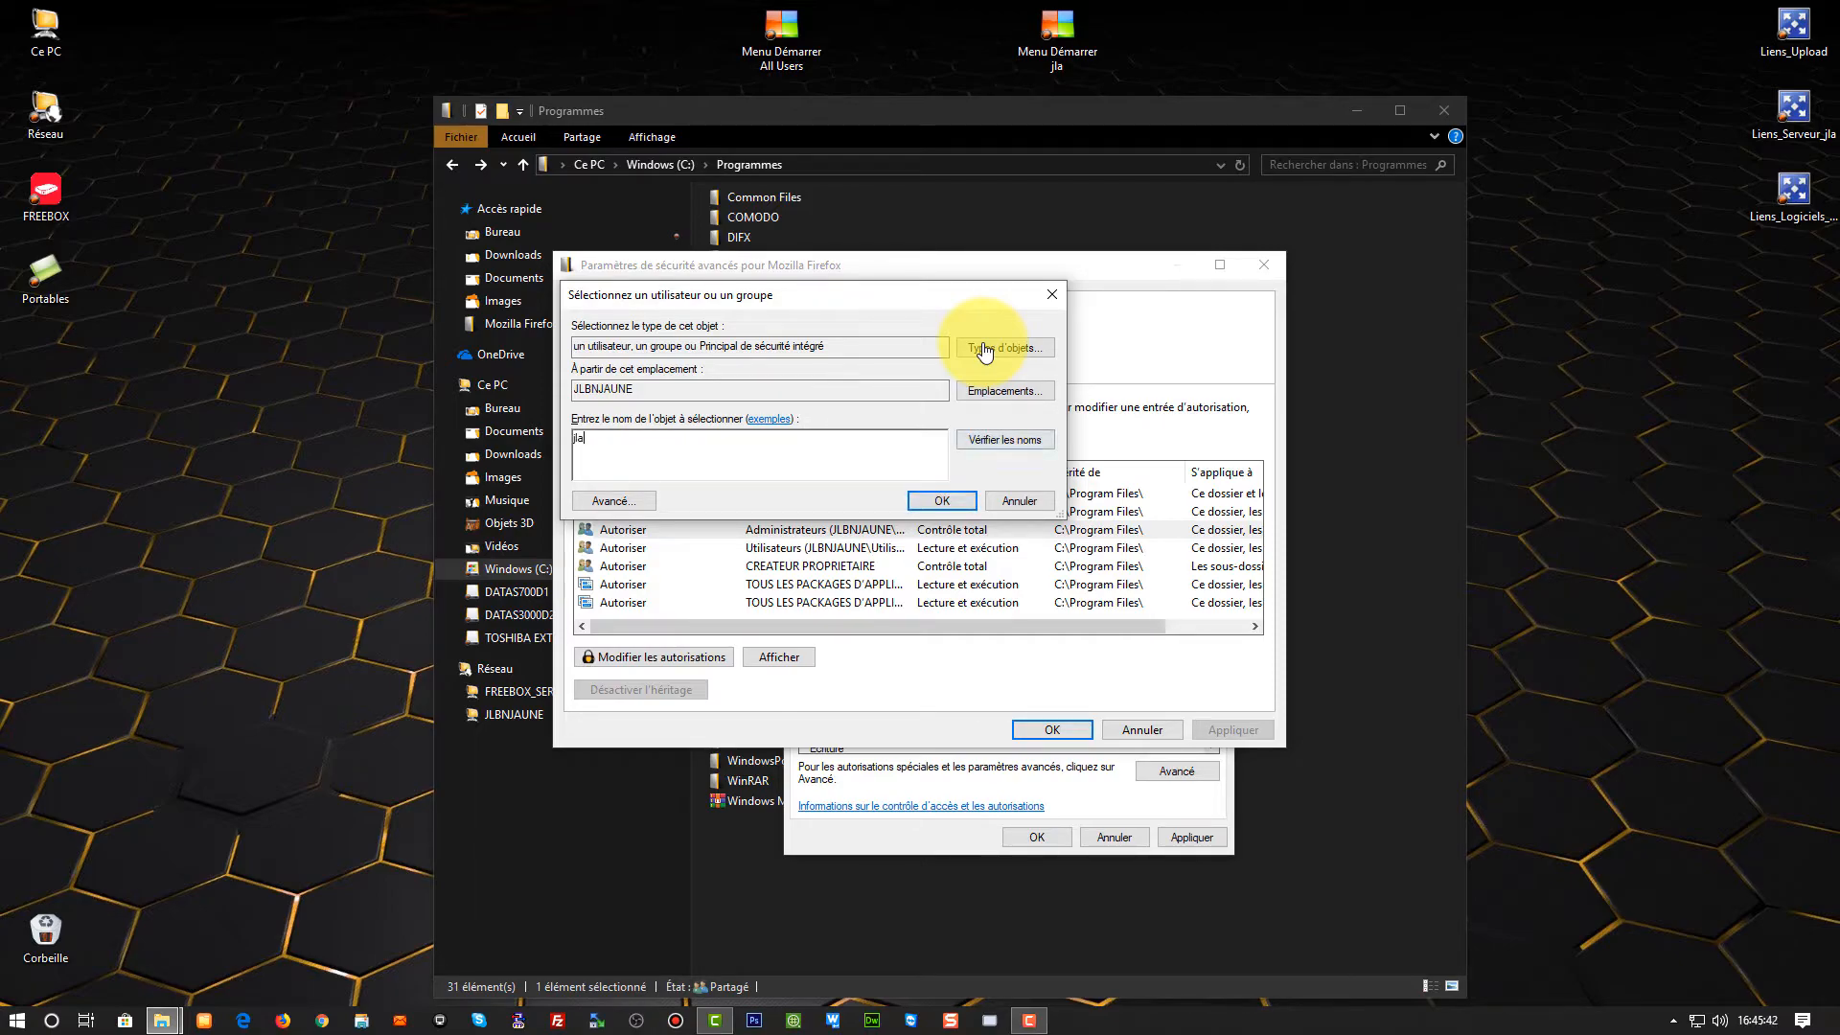
type("a")
key("Return")
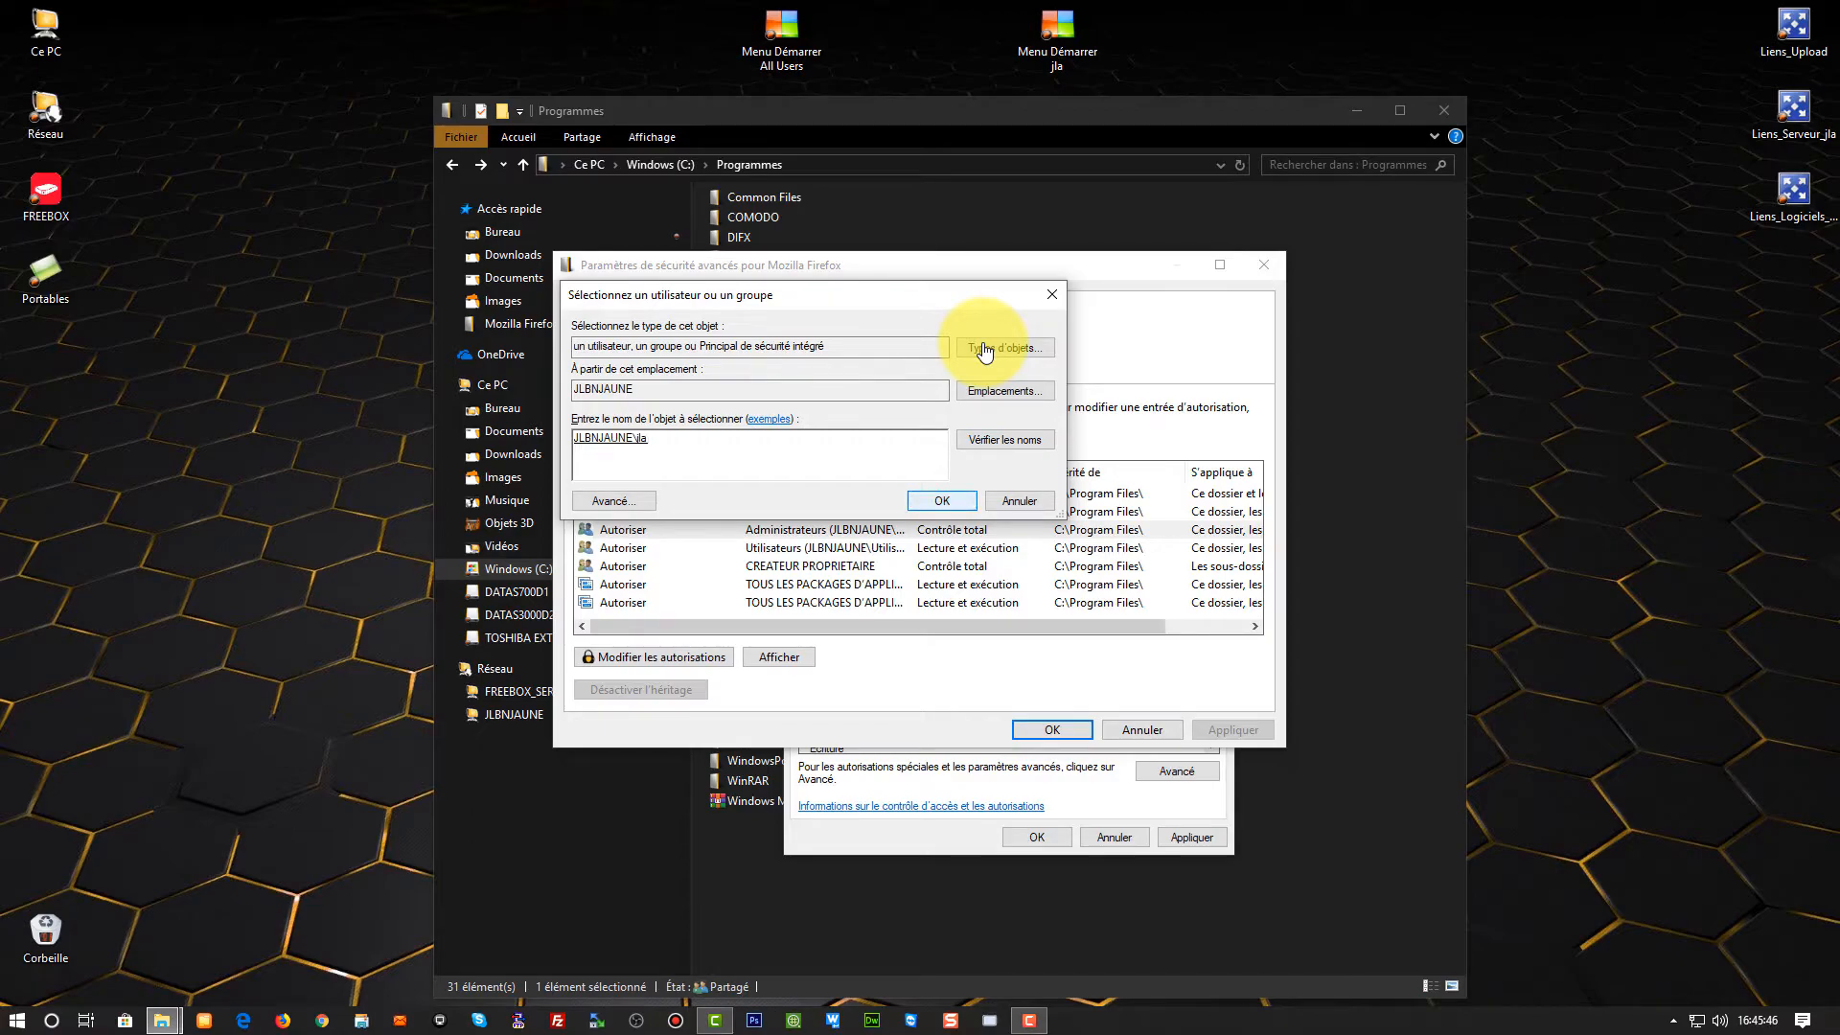
key("Return")
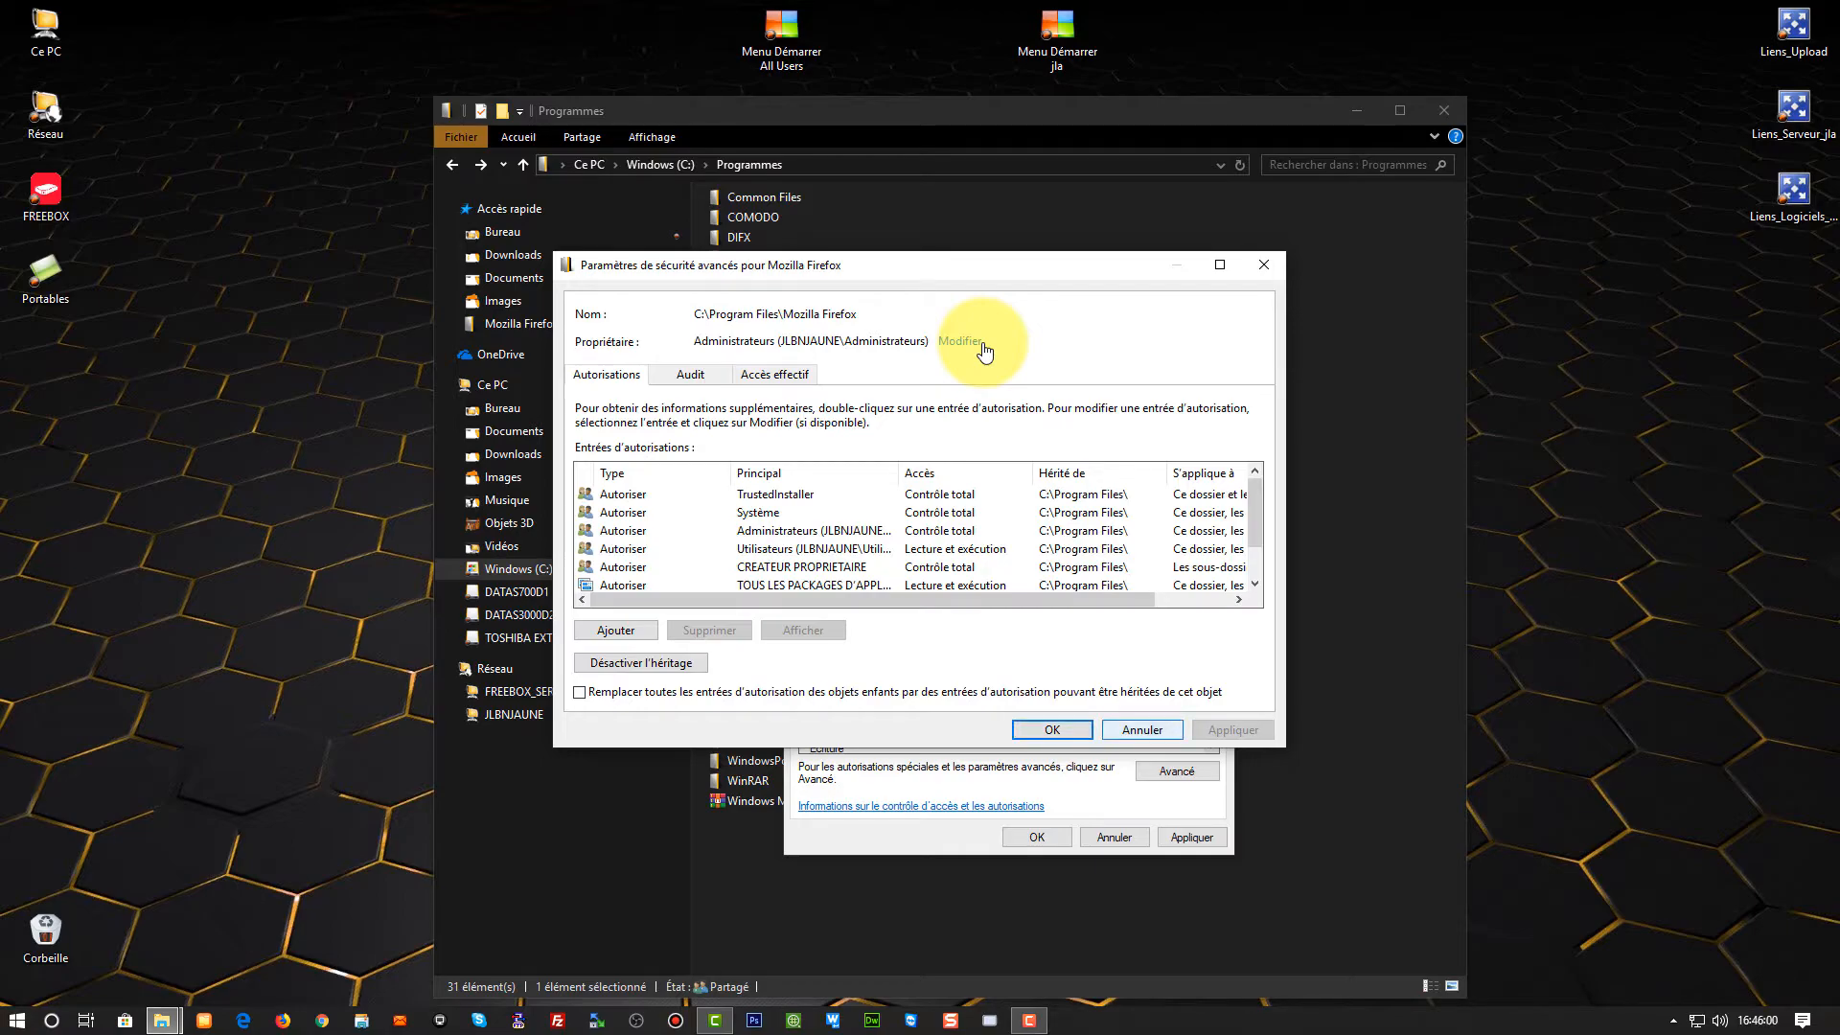
left_click(1142, 729)
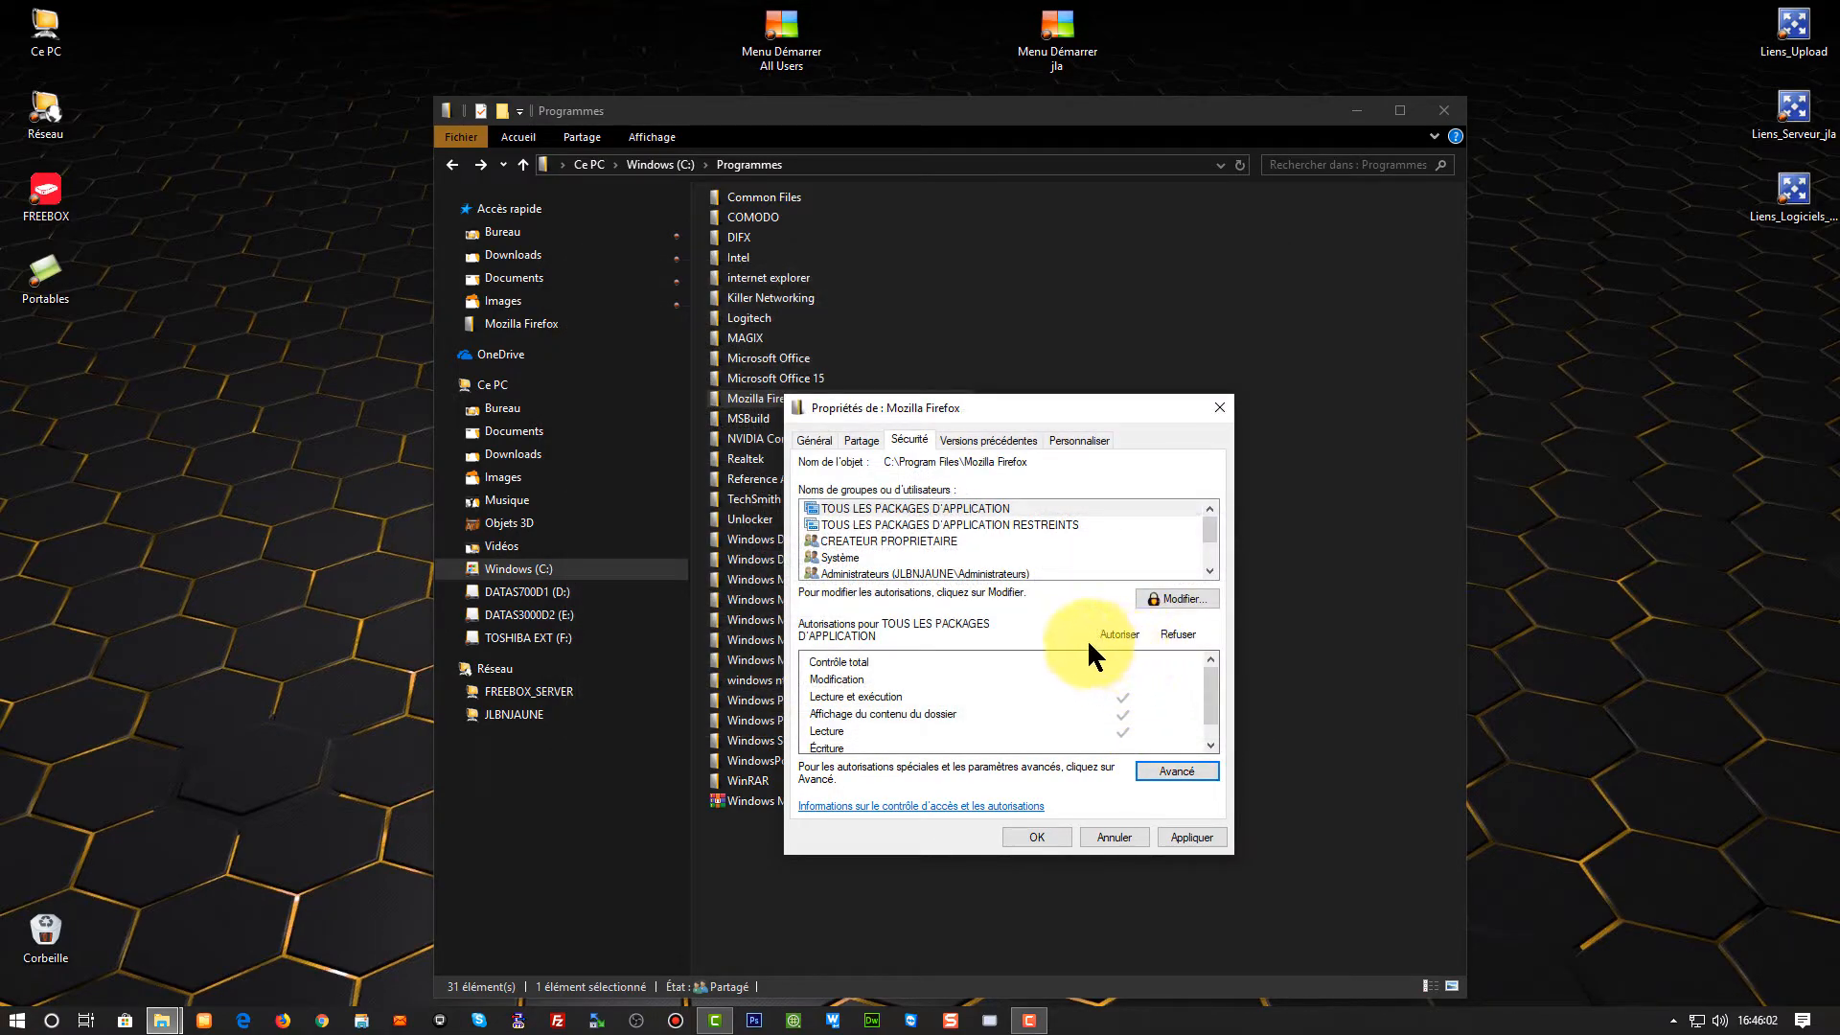
Edit the Mozilla Firefox folder's permissions to allow Contrôle total for TOUS LES PACKAGES D'APPLICATION, and apply
left_click(1179, 598)
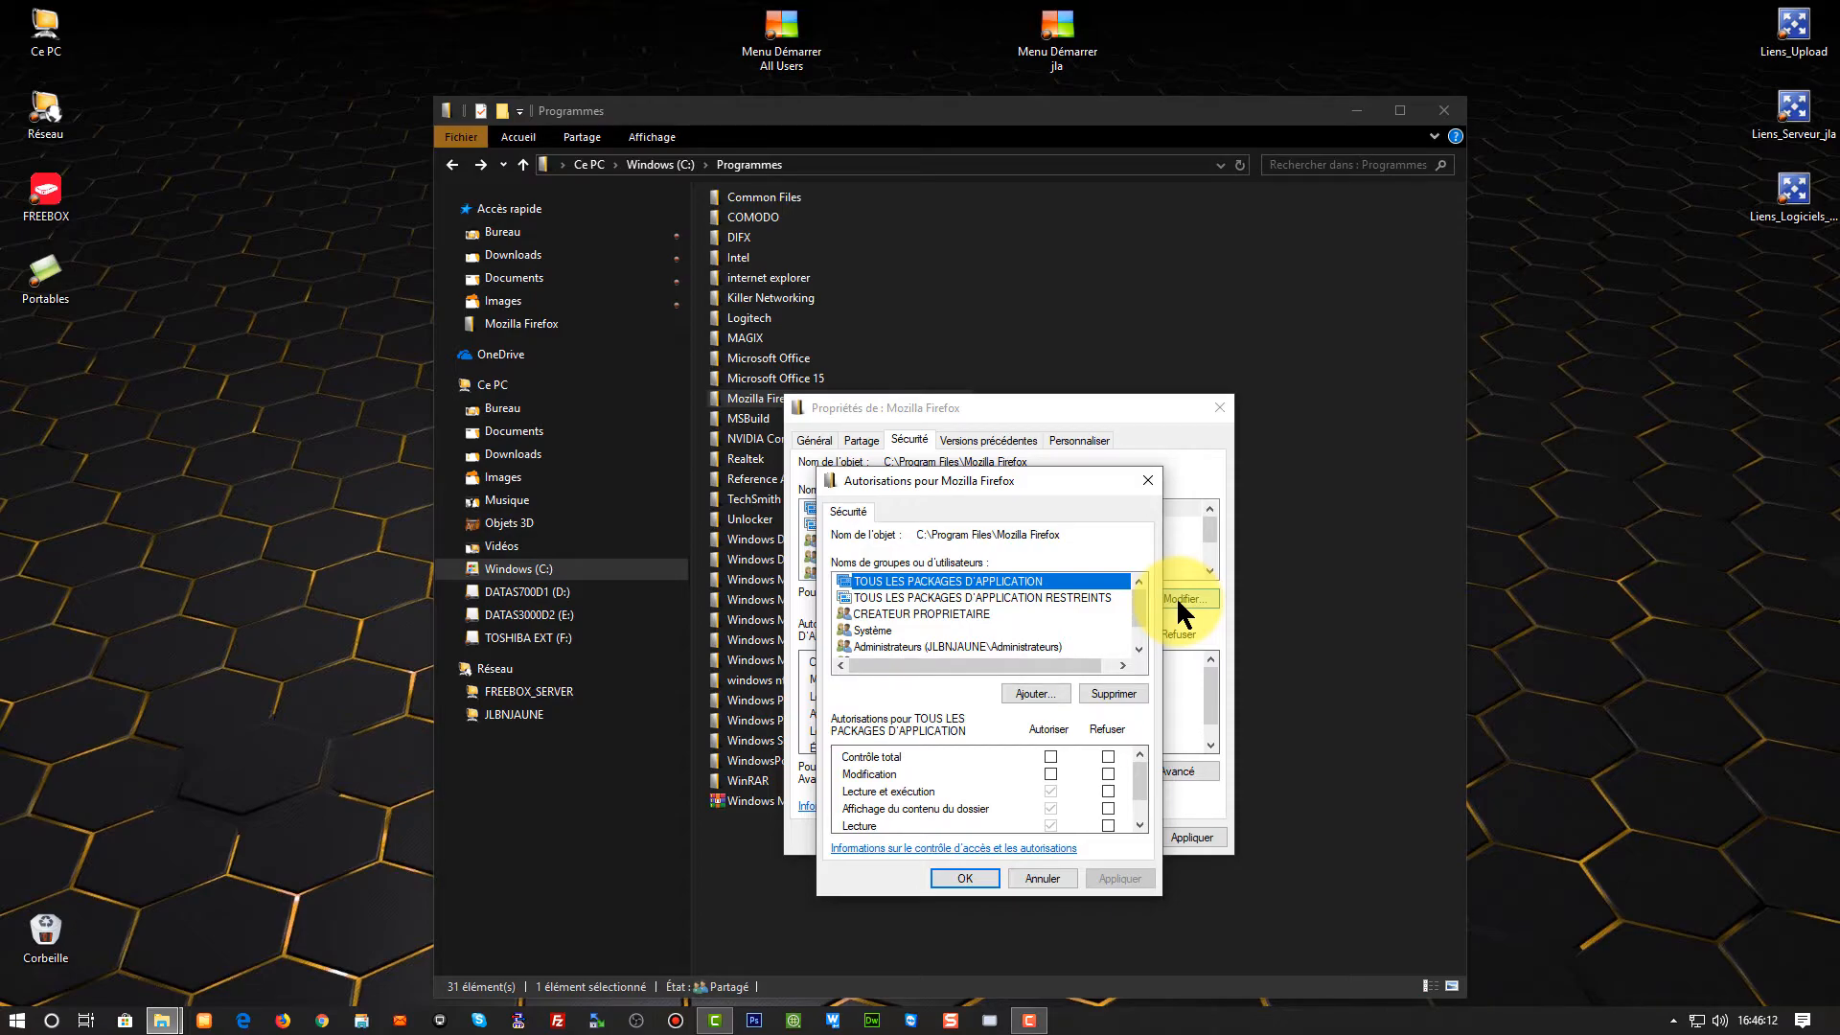
key("Tab")
key("Tab")
key("Tab")
key("space")
key("alt+a")
Allow Contrôle total for TOUS LES PACKAGES D'APPLICATION RESTREINTS on the Mozilla Firefox folder, and apply
key("Down")
key("Tab")
key("Tab")
key("Tab")
key("space")
key("alt+a")
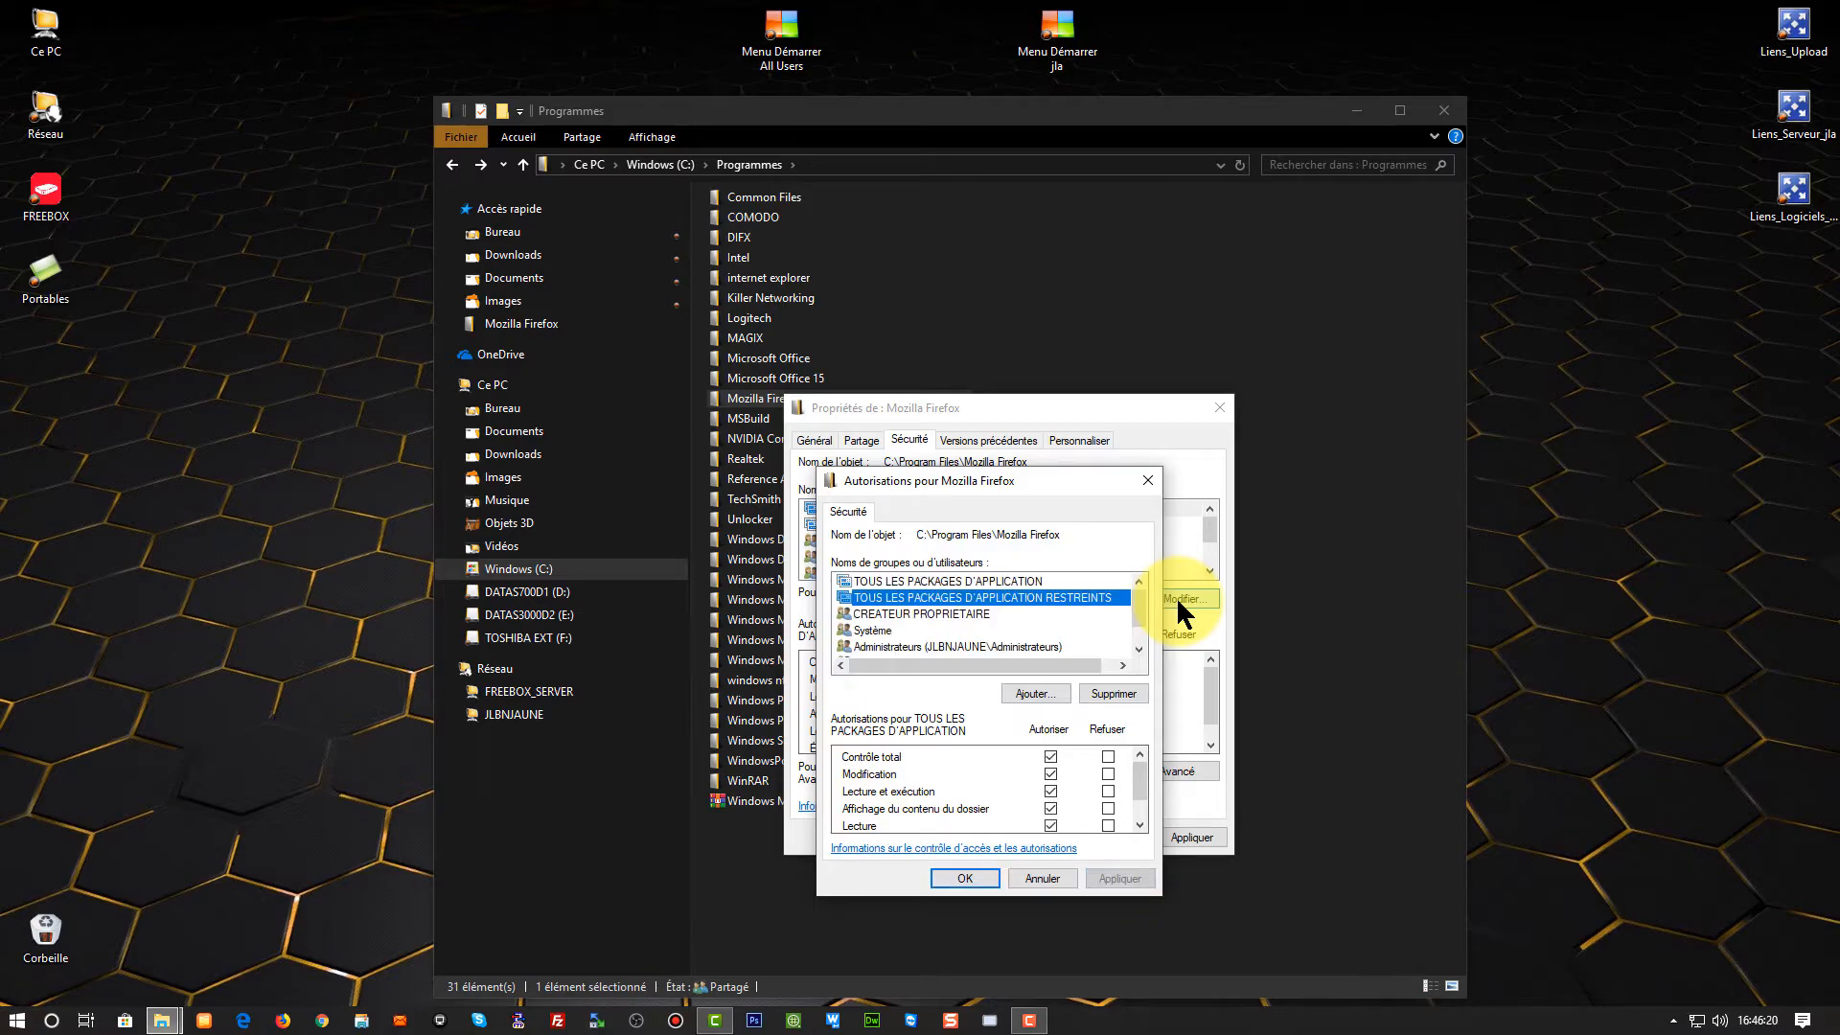
Allow Contrôle total for the Utilisateurs group on the Mozilla Firefox folder, and apply
key("Down")
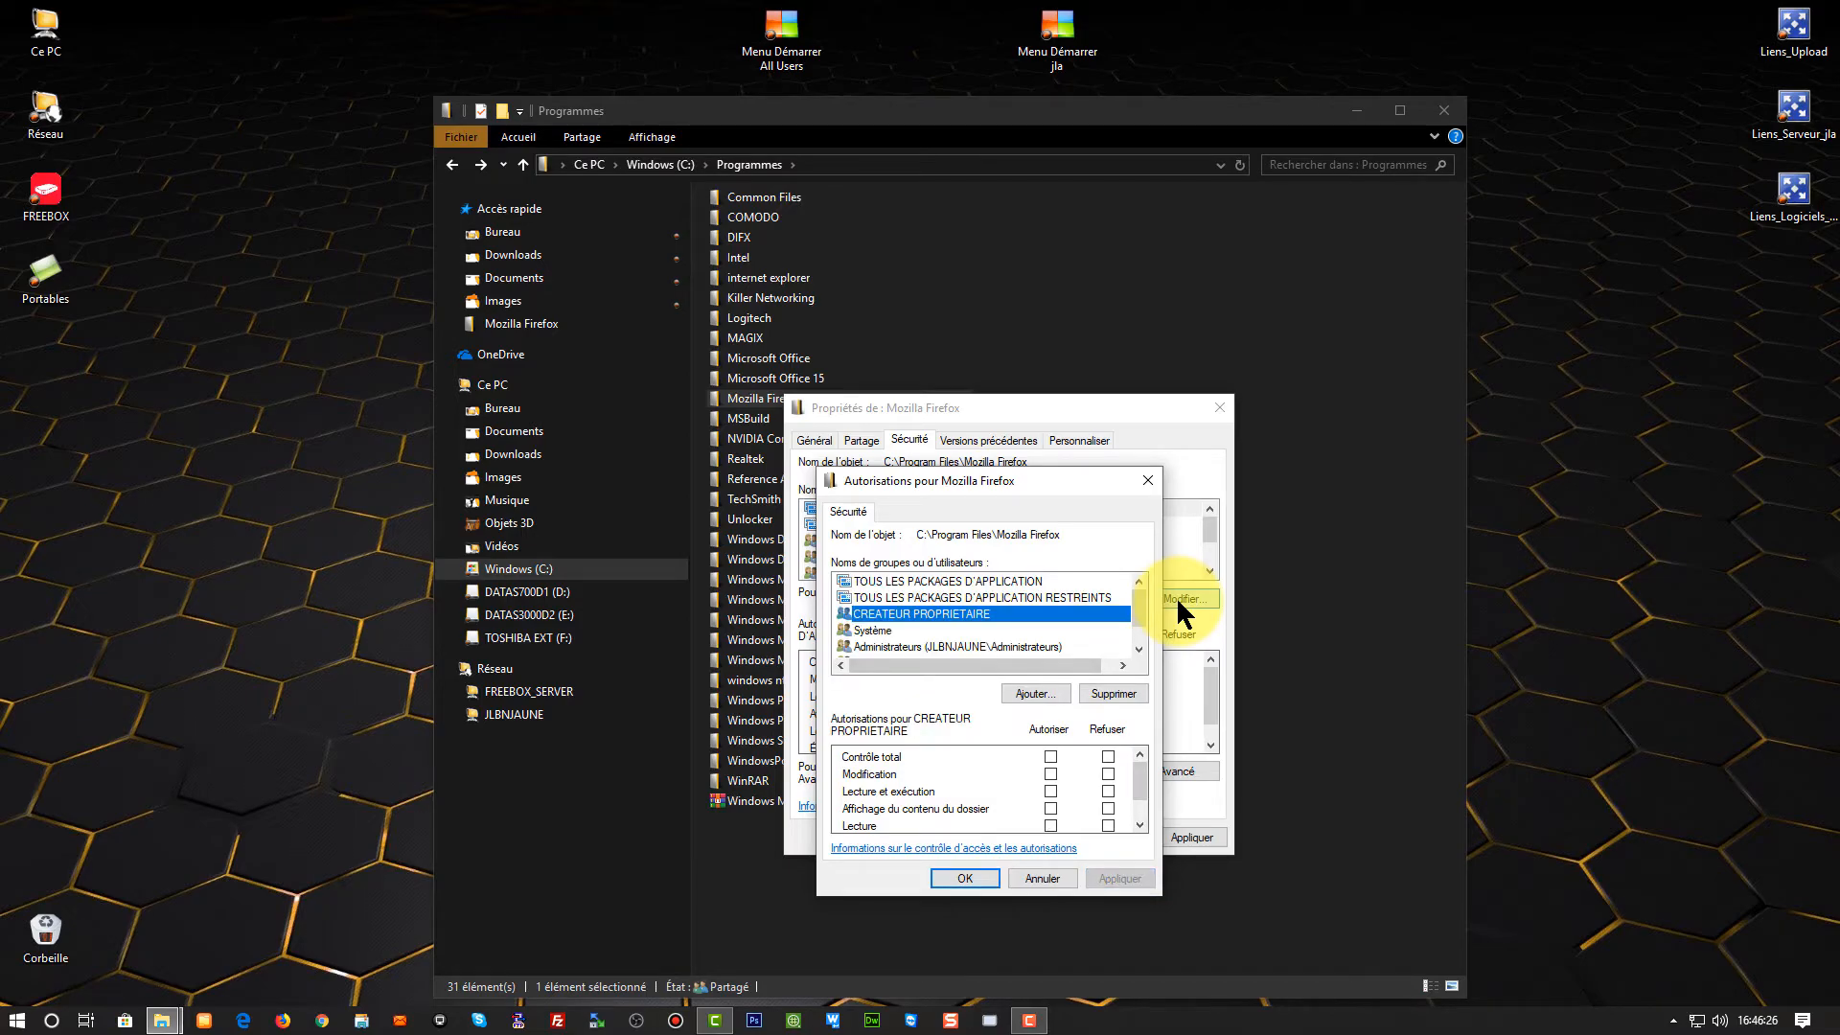
key("Down")
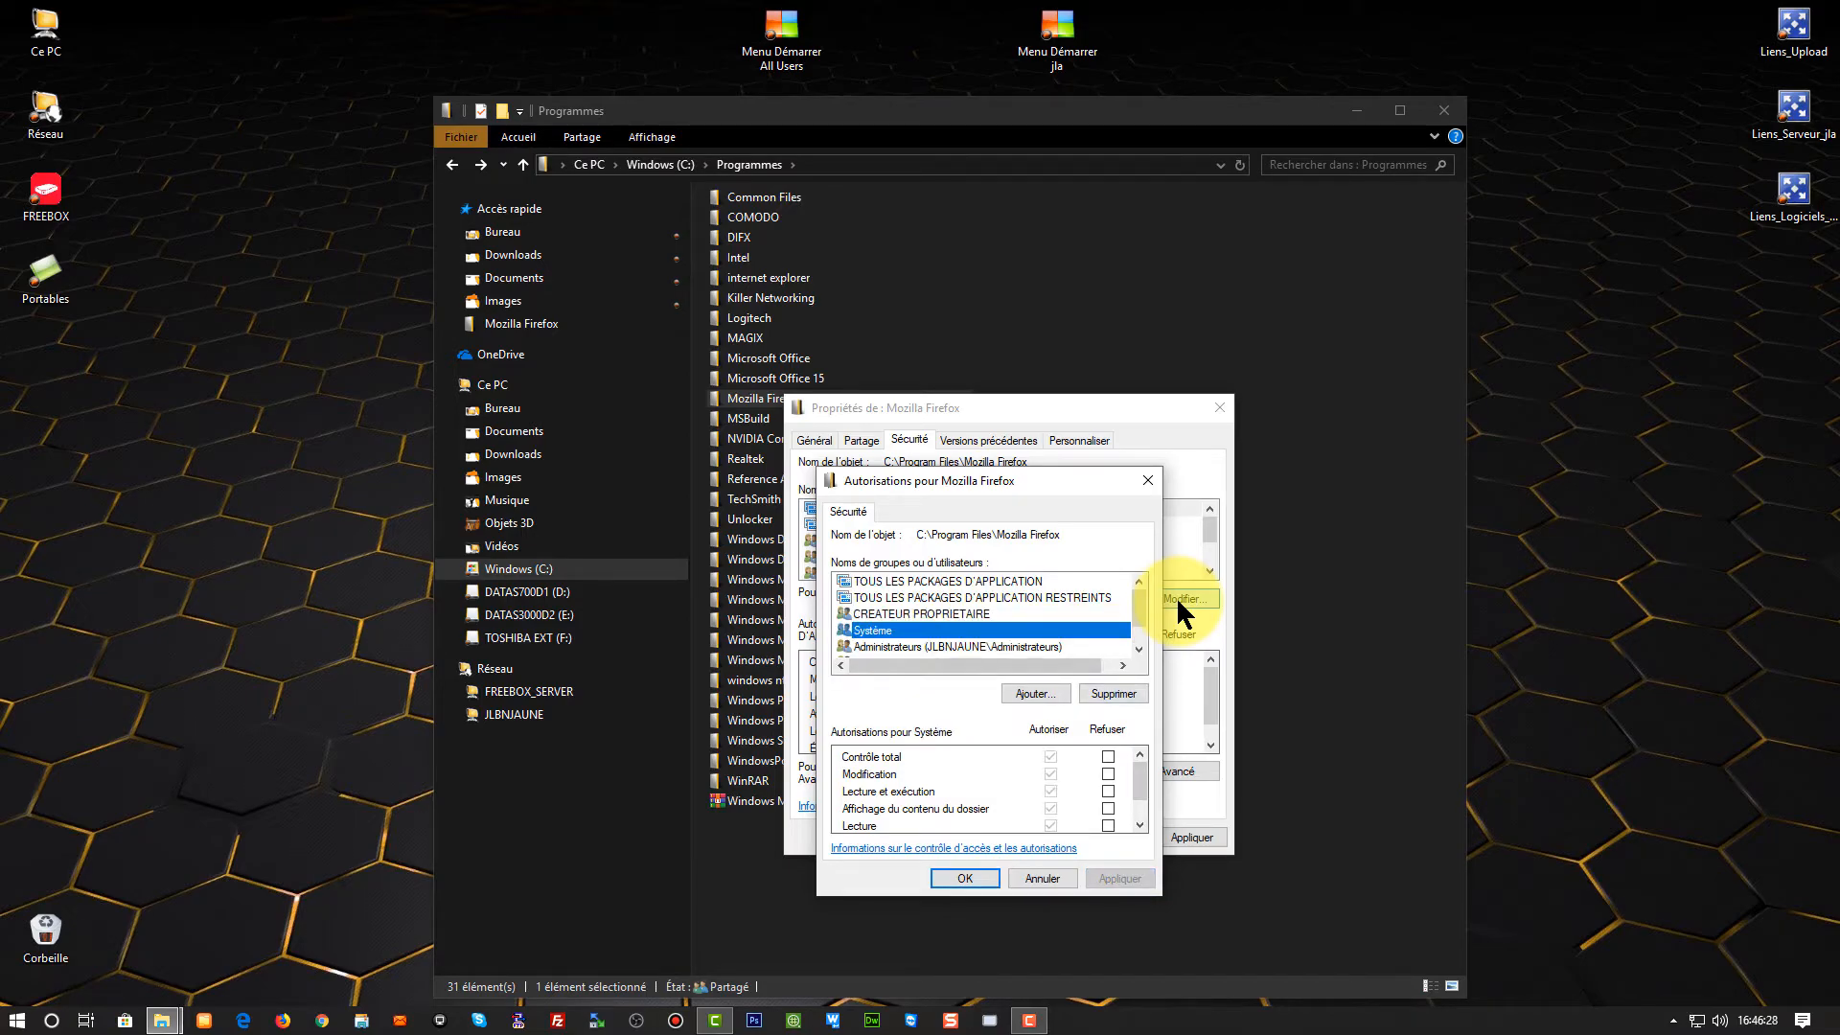
scroll(1178, 600, "down", 1)
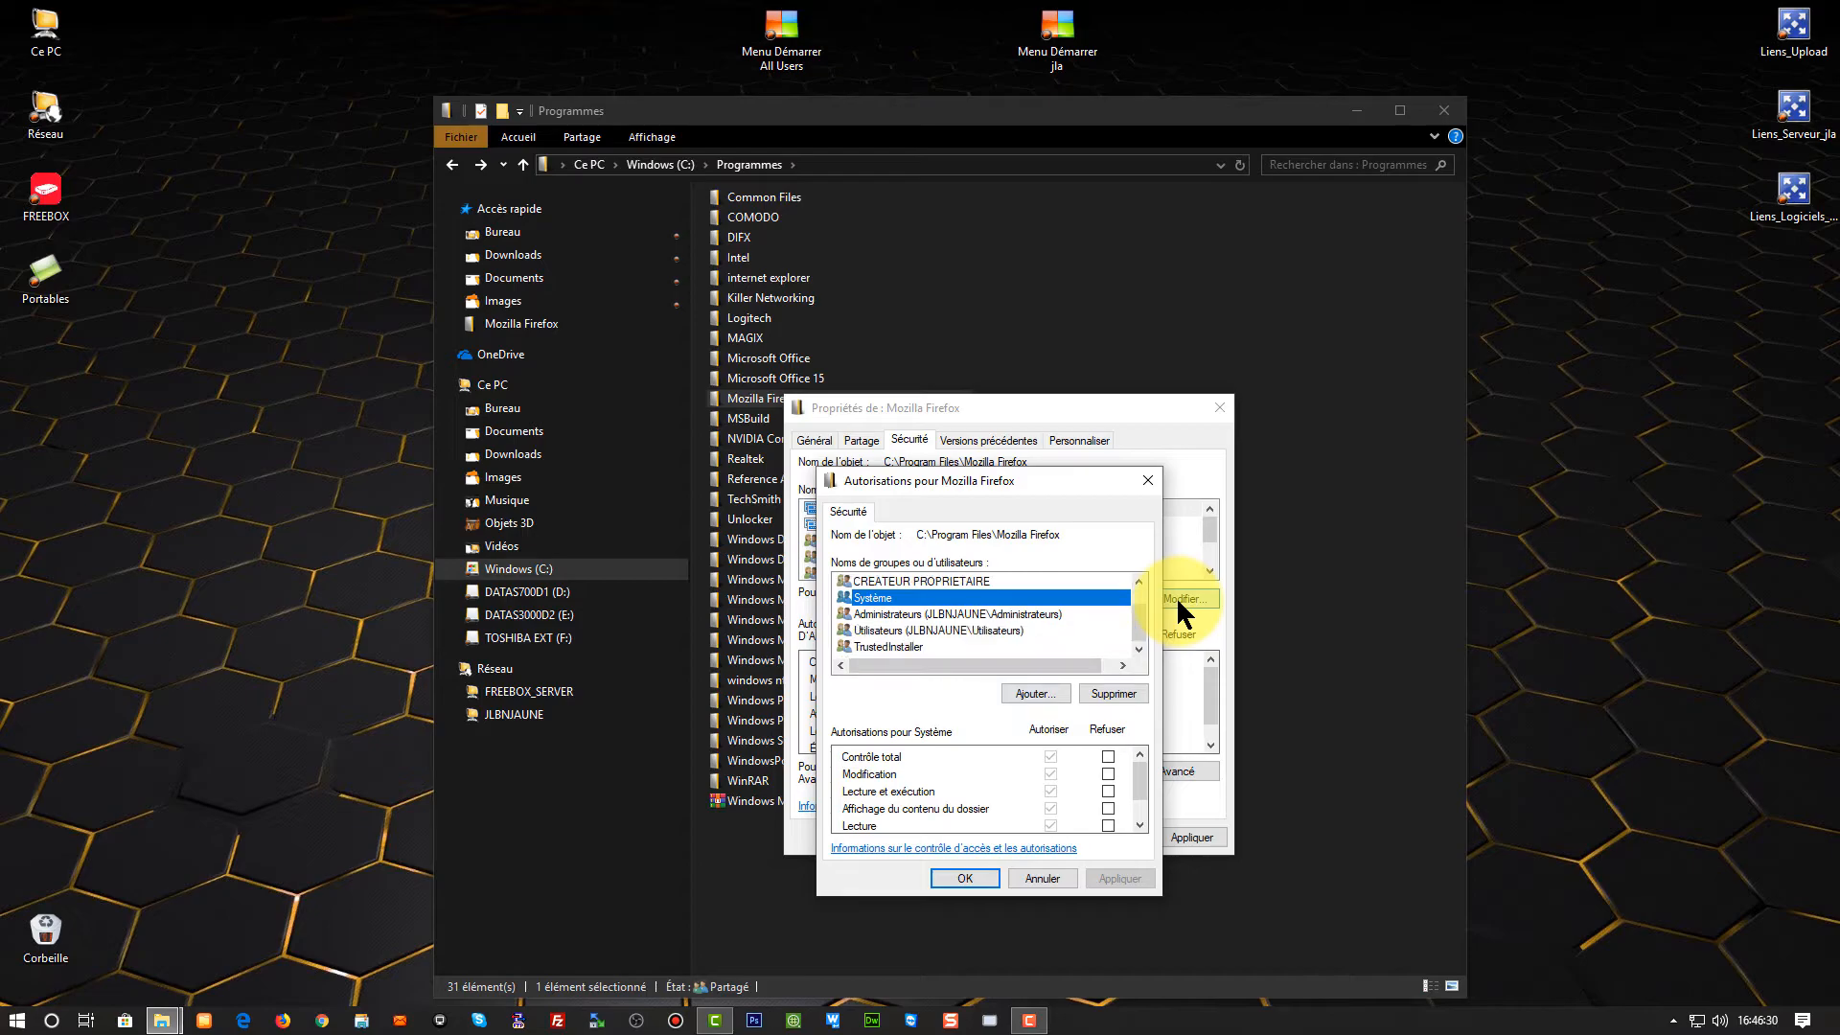
key("Down")
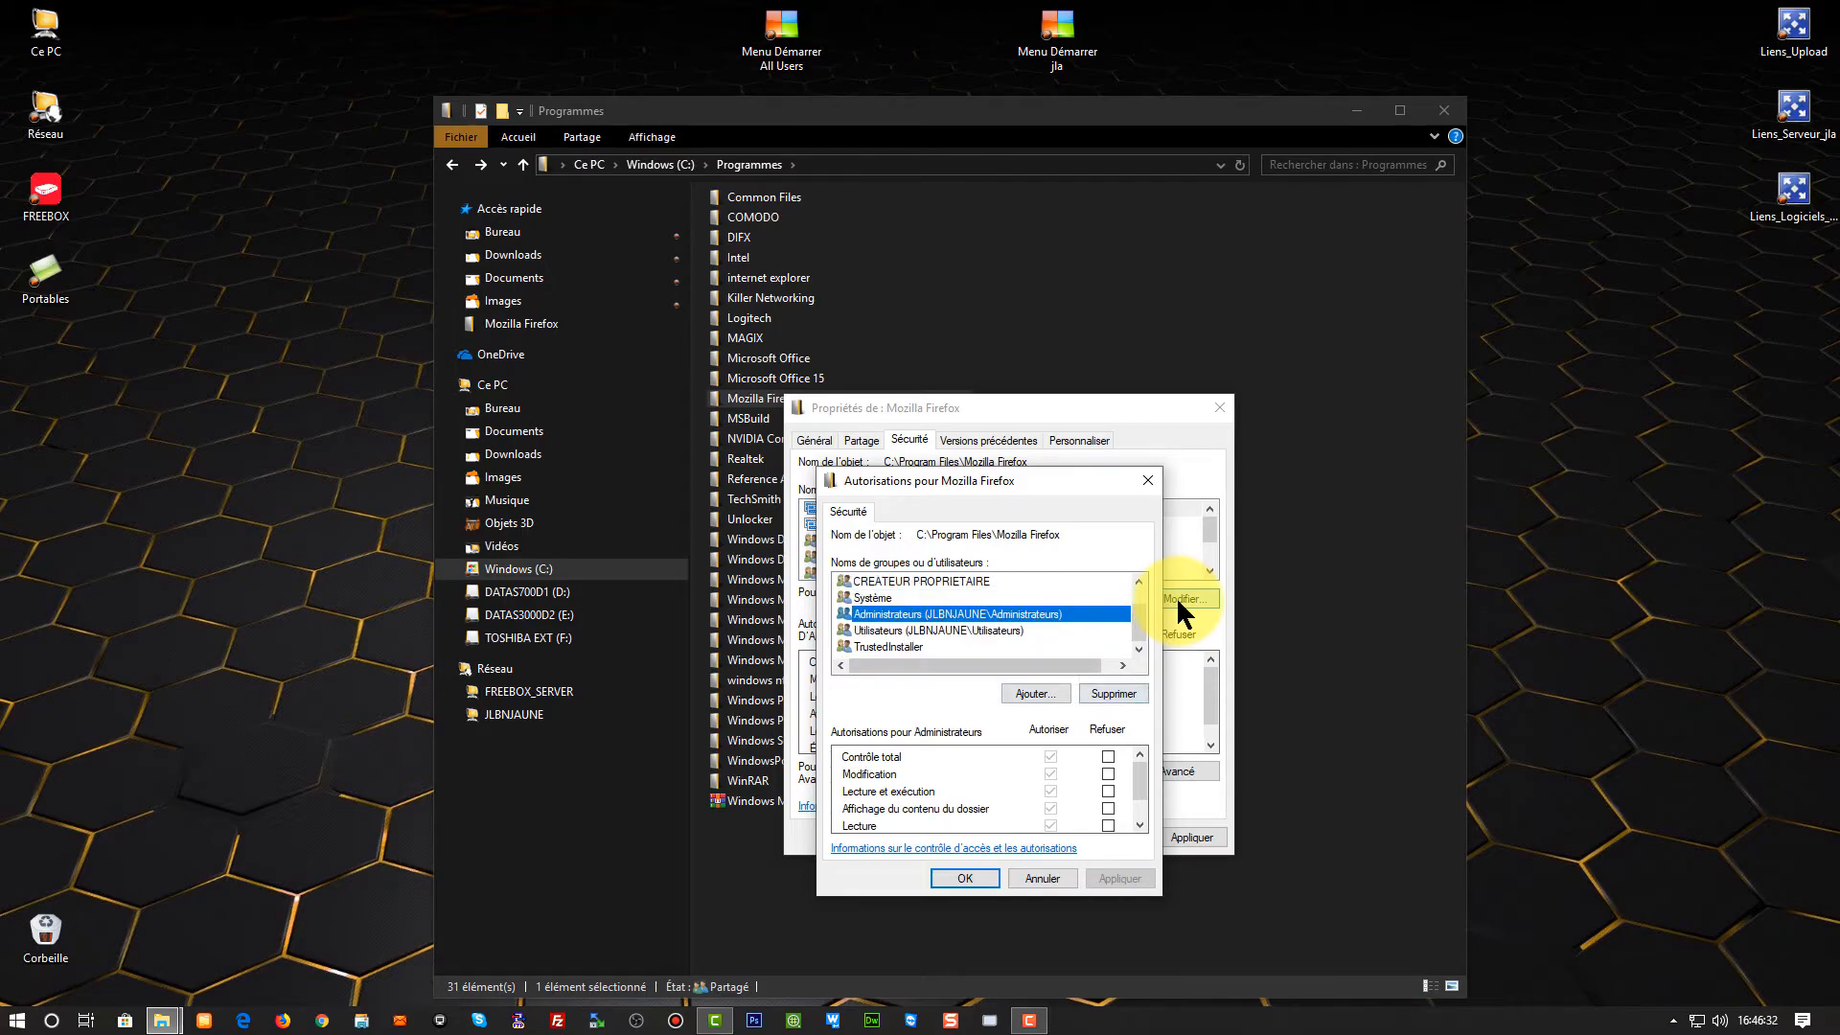
key("Down")
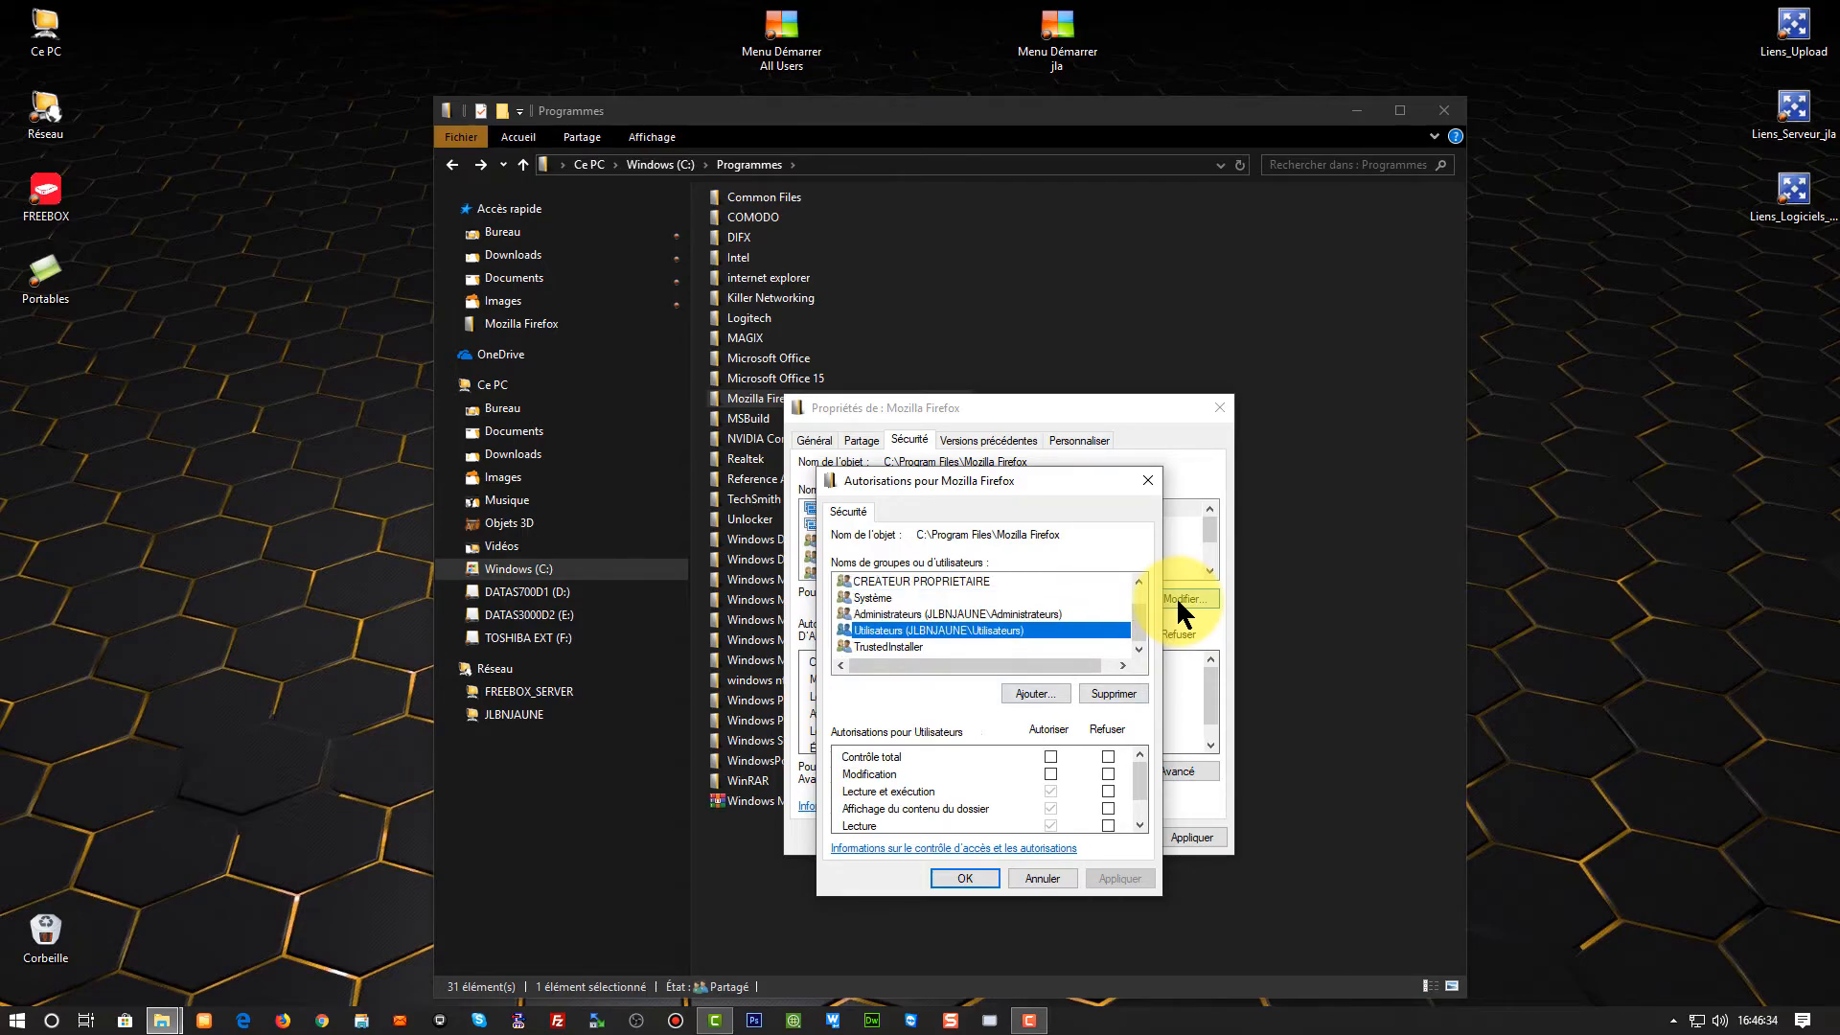
key("space")
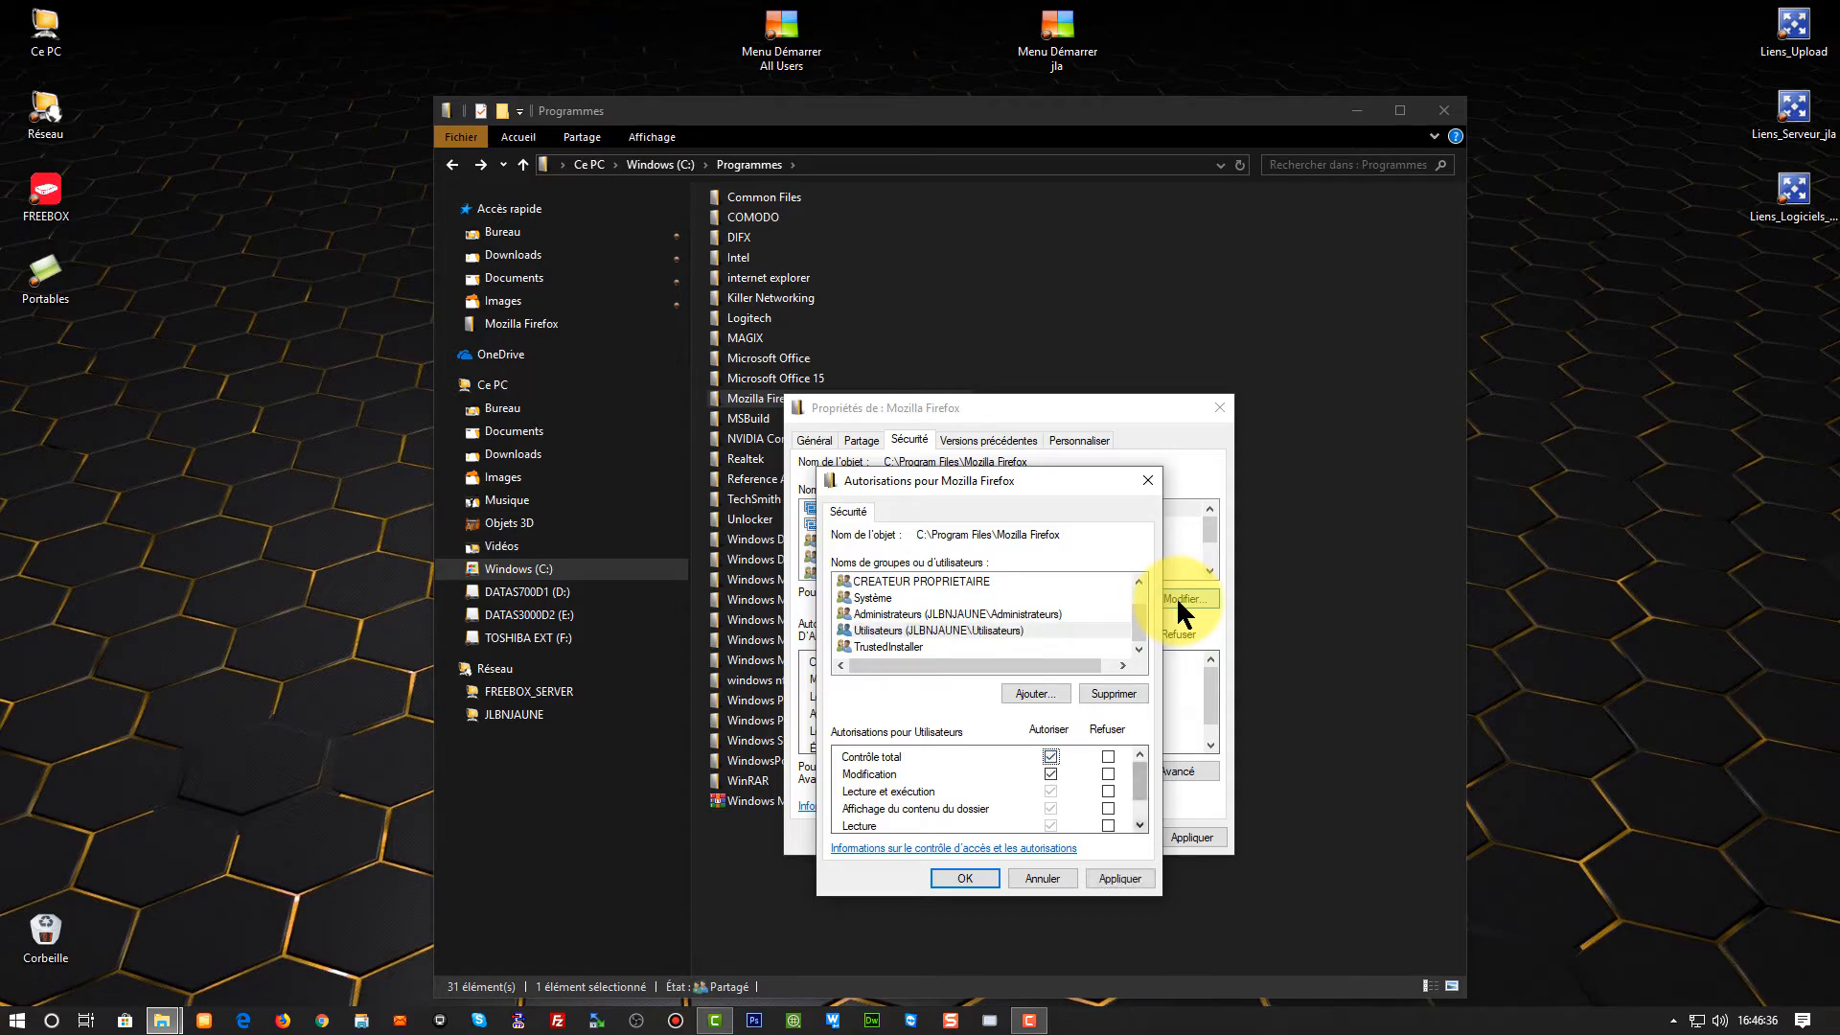
key("alt+a")
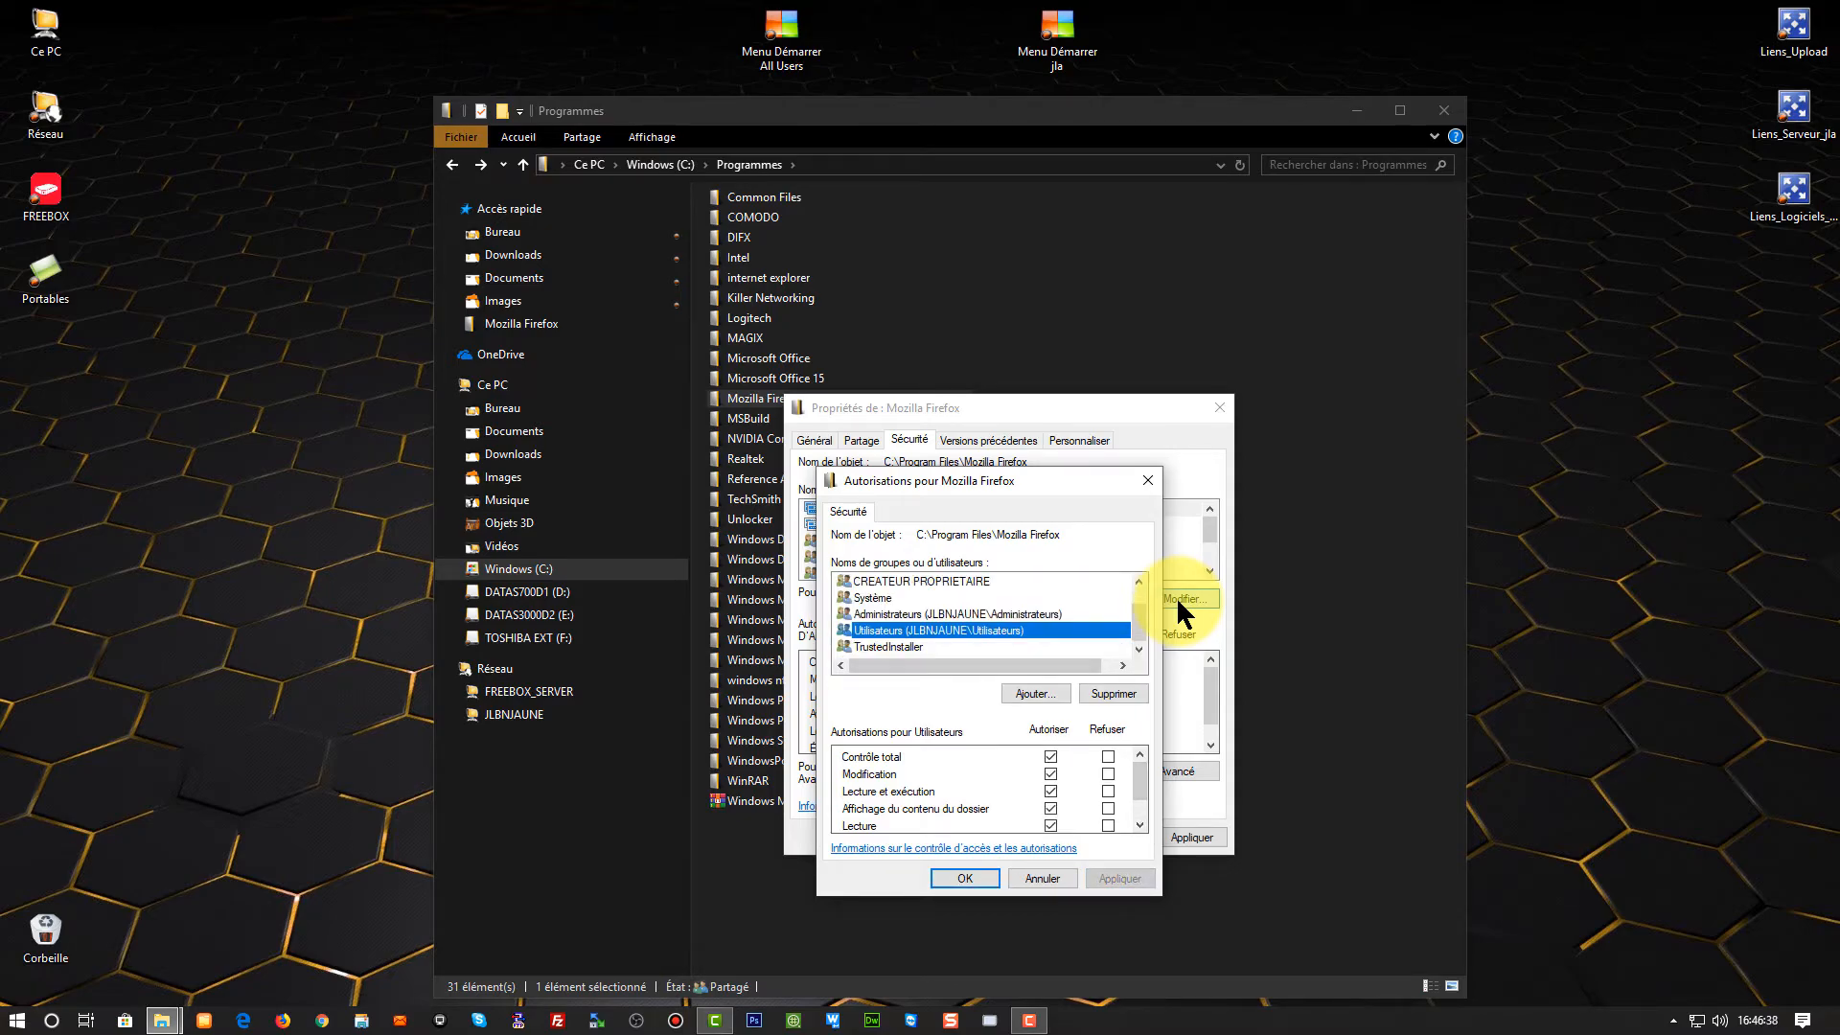
Allow Contrôle total for TrustedInstaller on the Mozilla Firefox folder, and finish editing the permissions
key("Down")
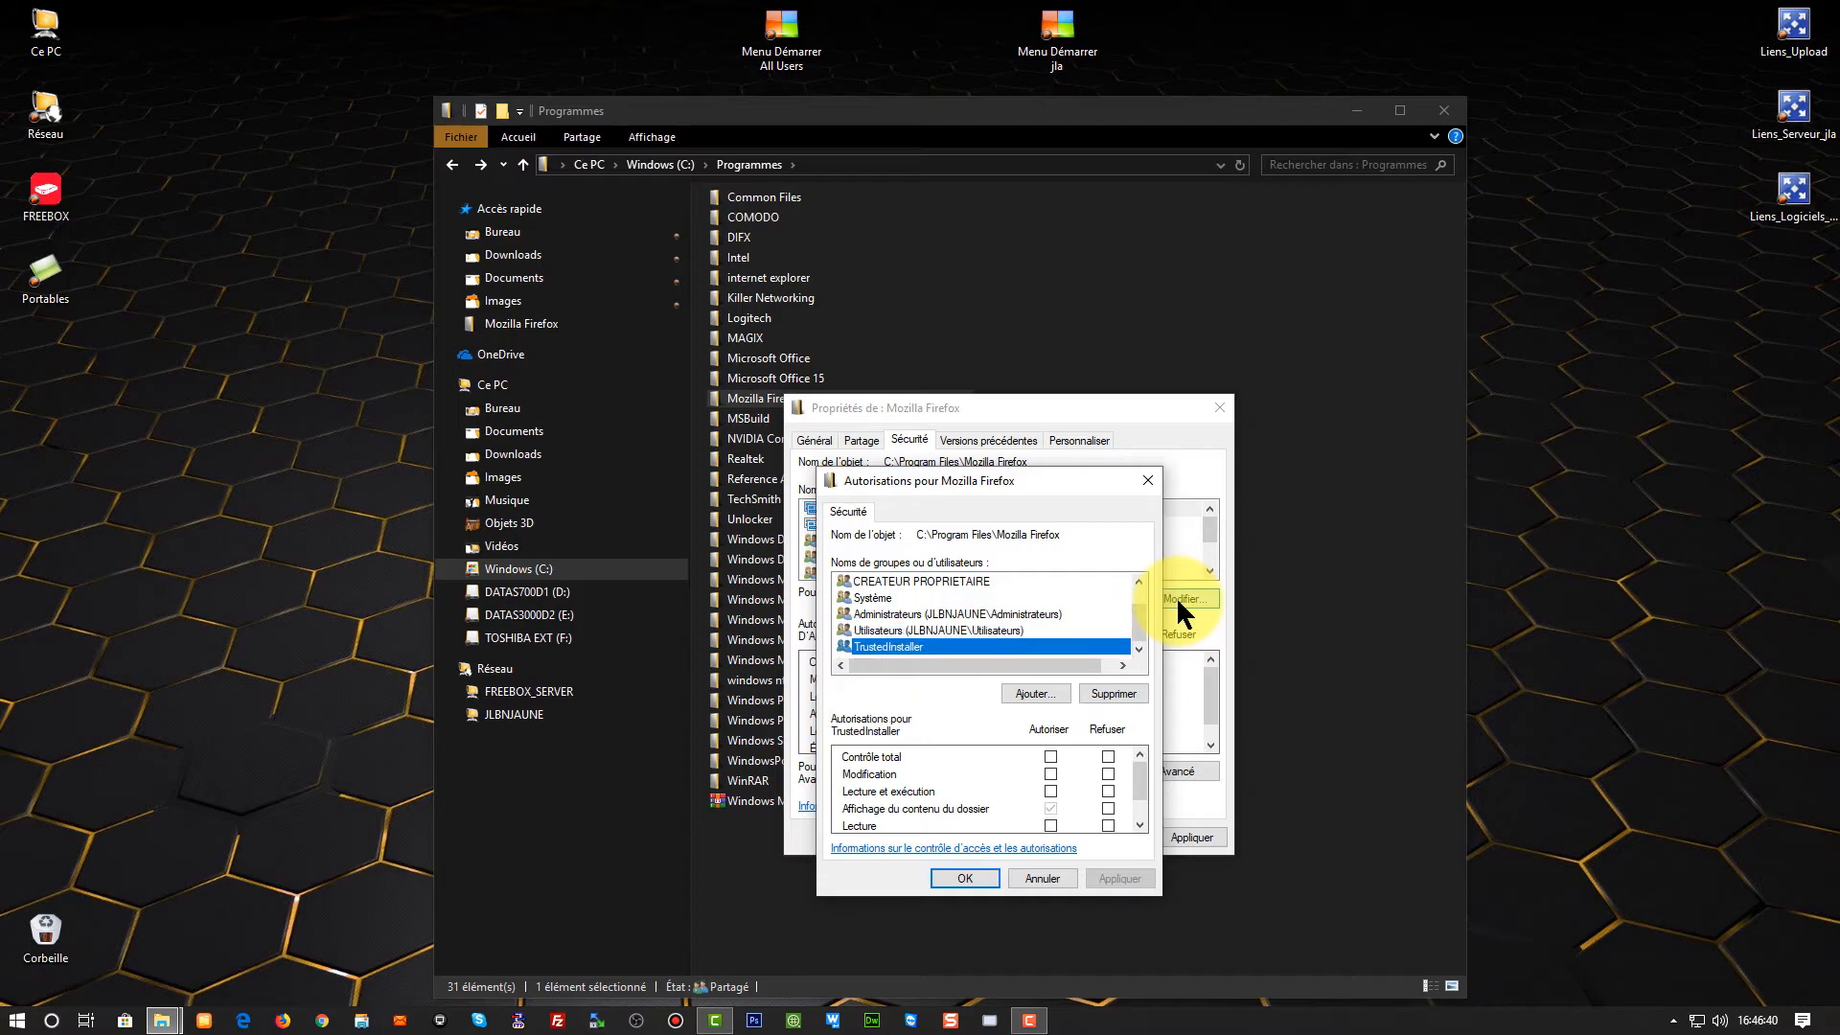
key("Tab")
key("space")
key("alt+a")
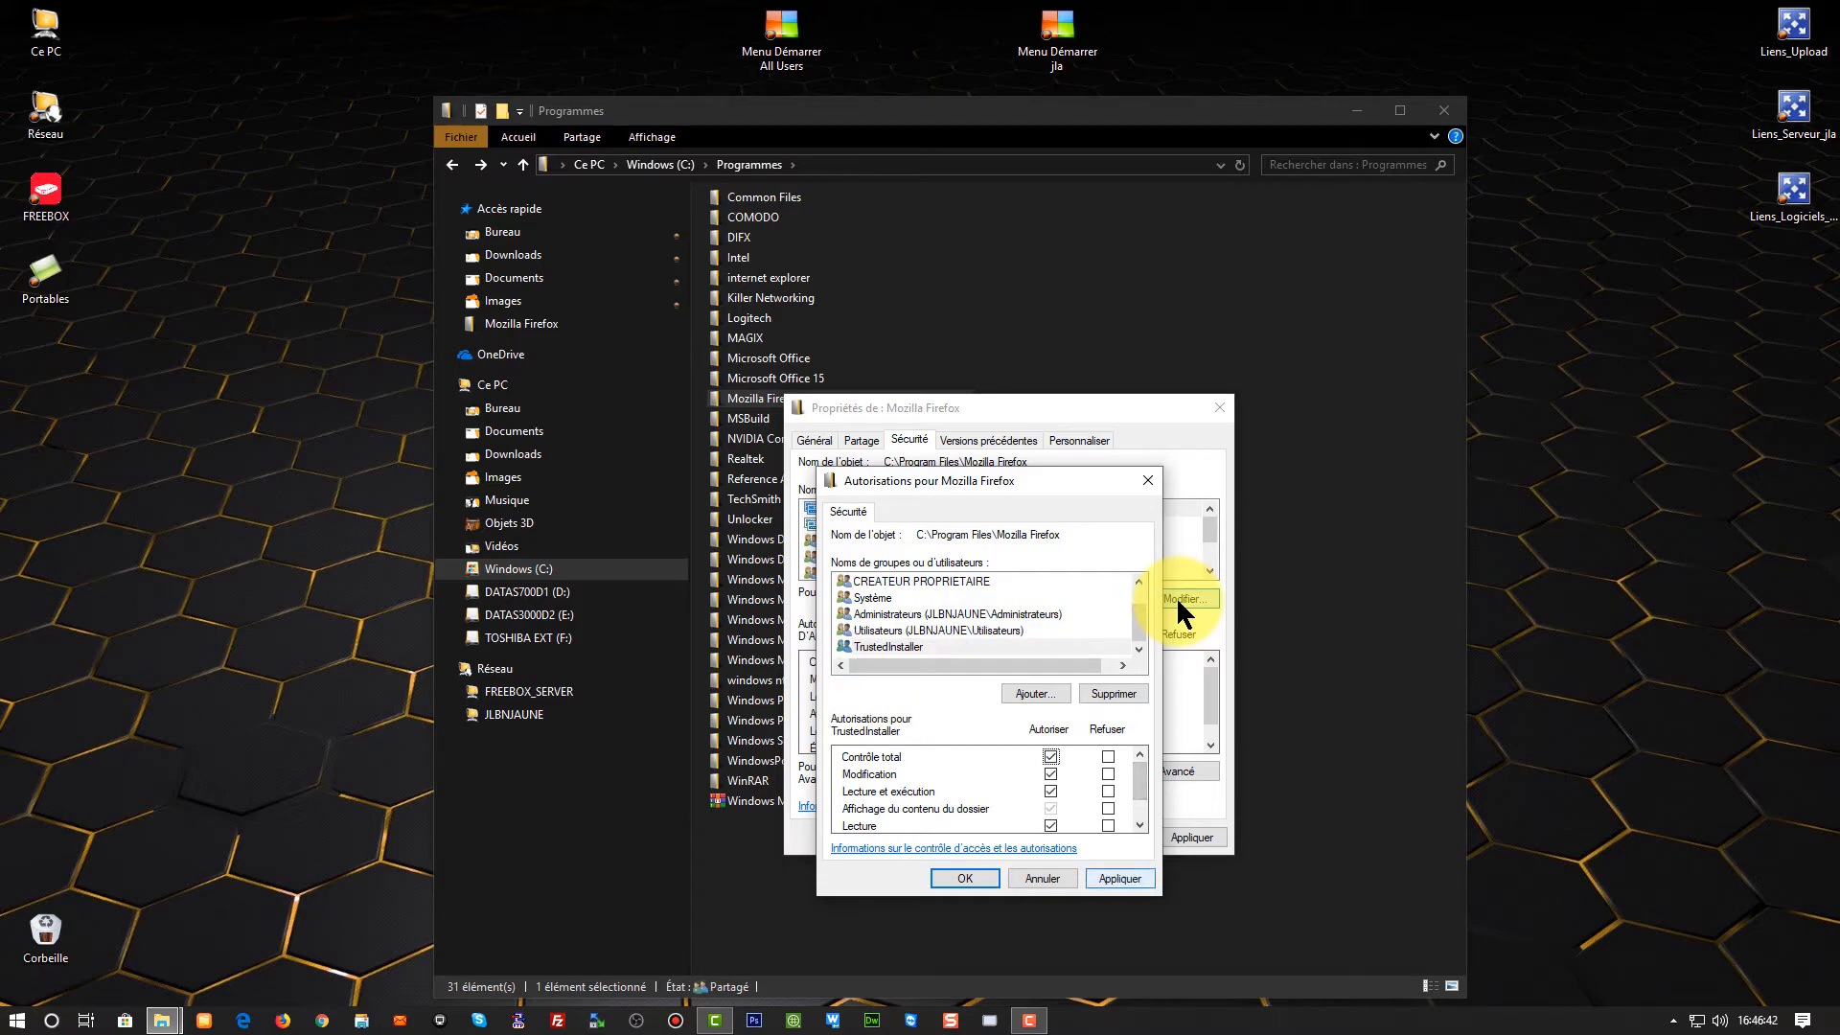
key("Return")
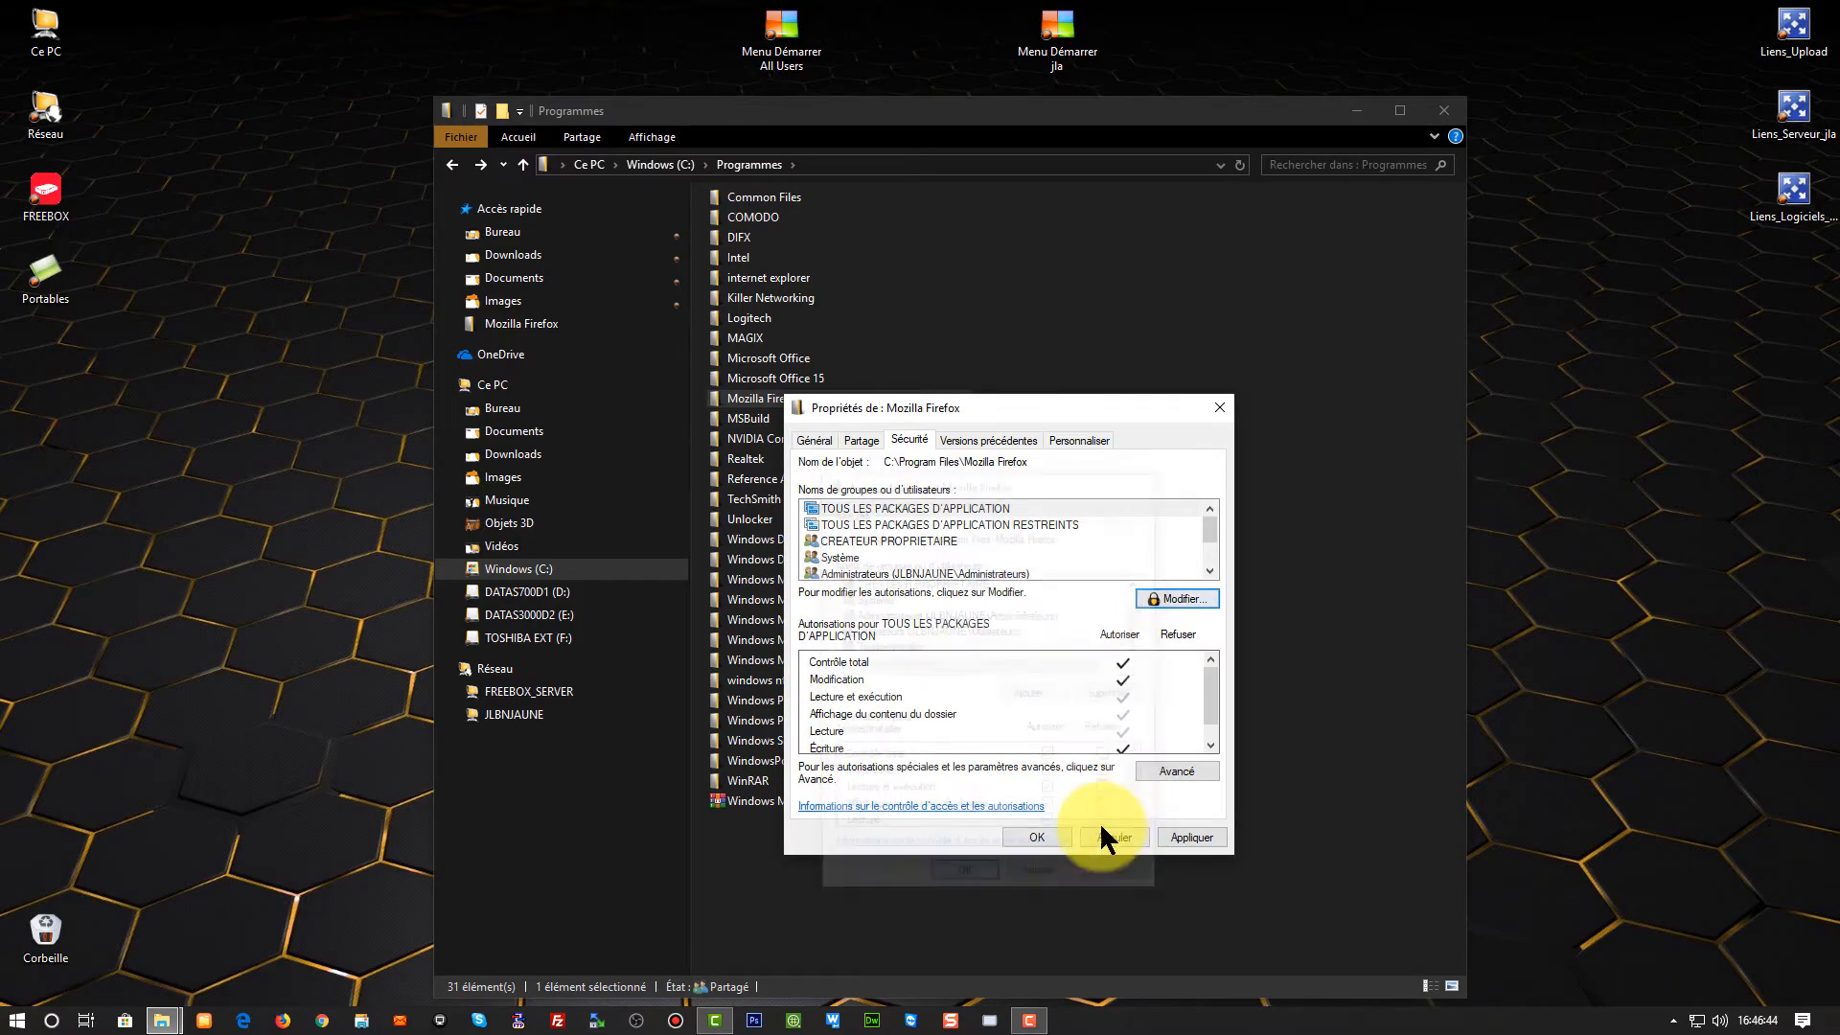
Apply the read-only removal to the Mozilla Firefox folder, its subfolders and files, and close its properties
left_click(1192, 835)
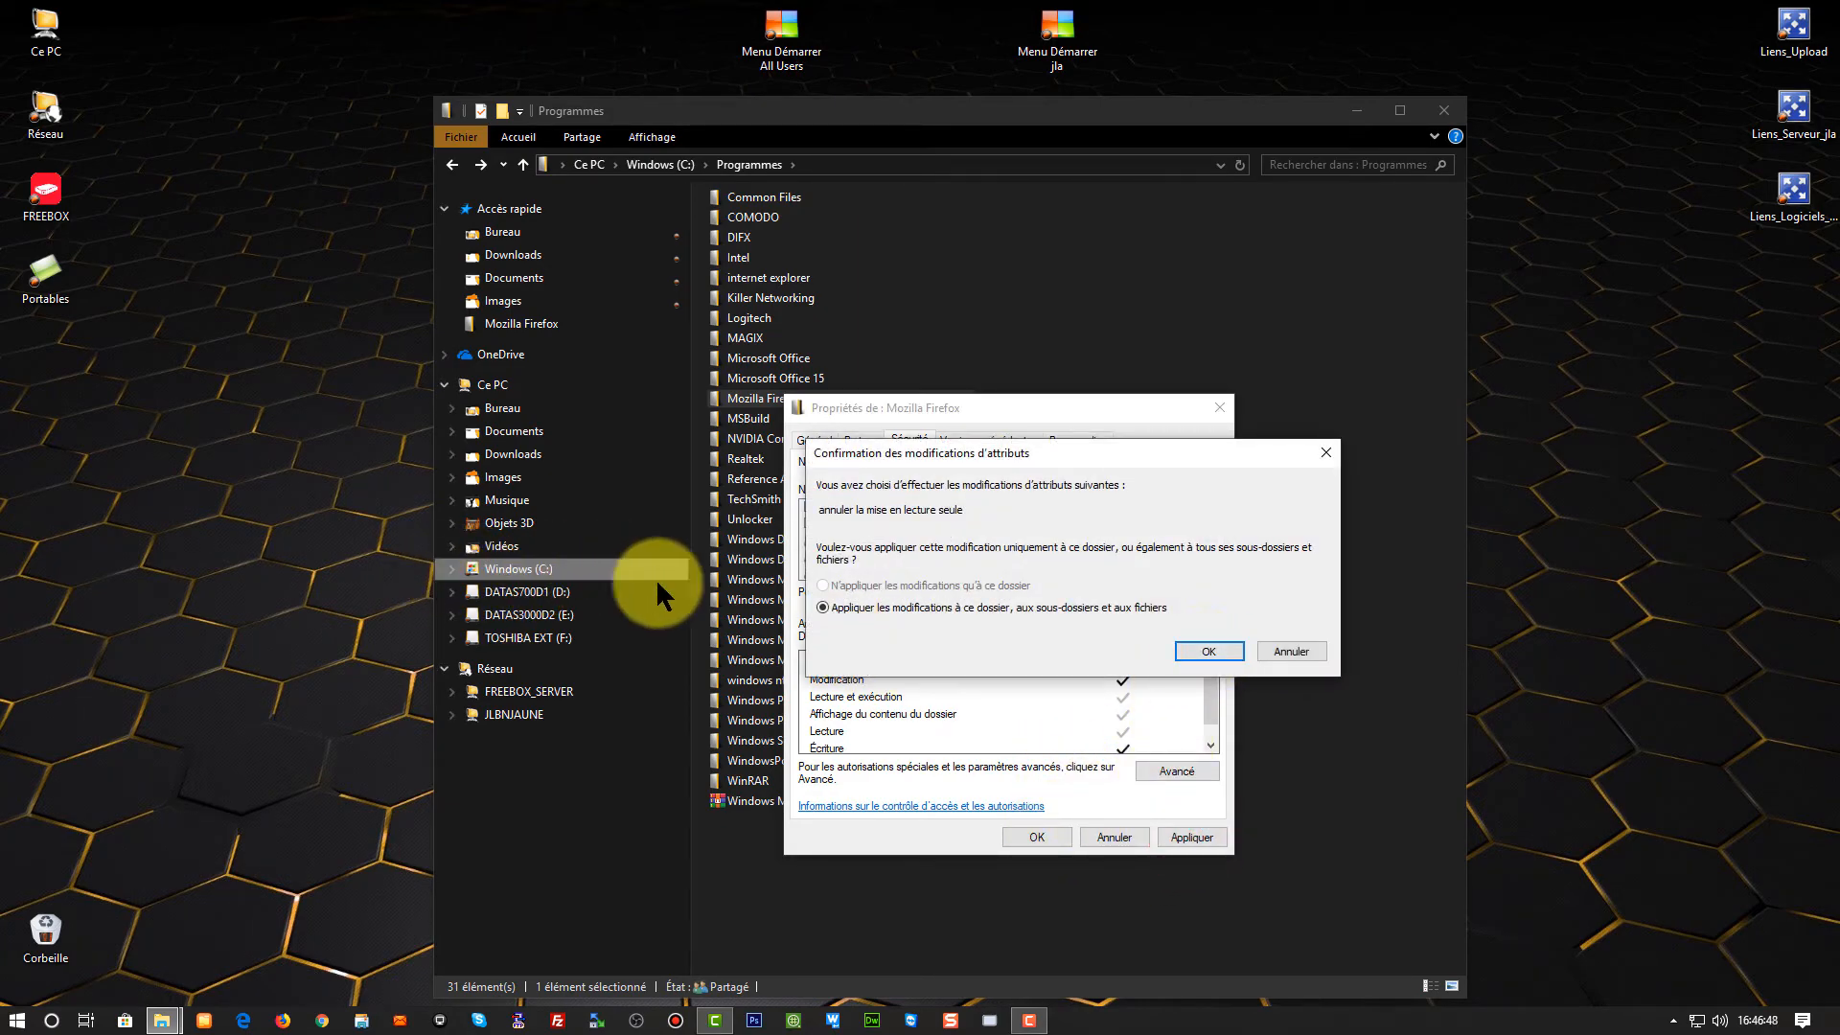
left_click(1209, 651)
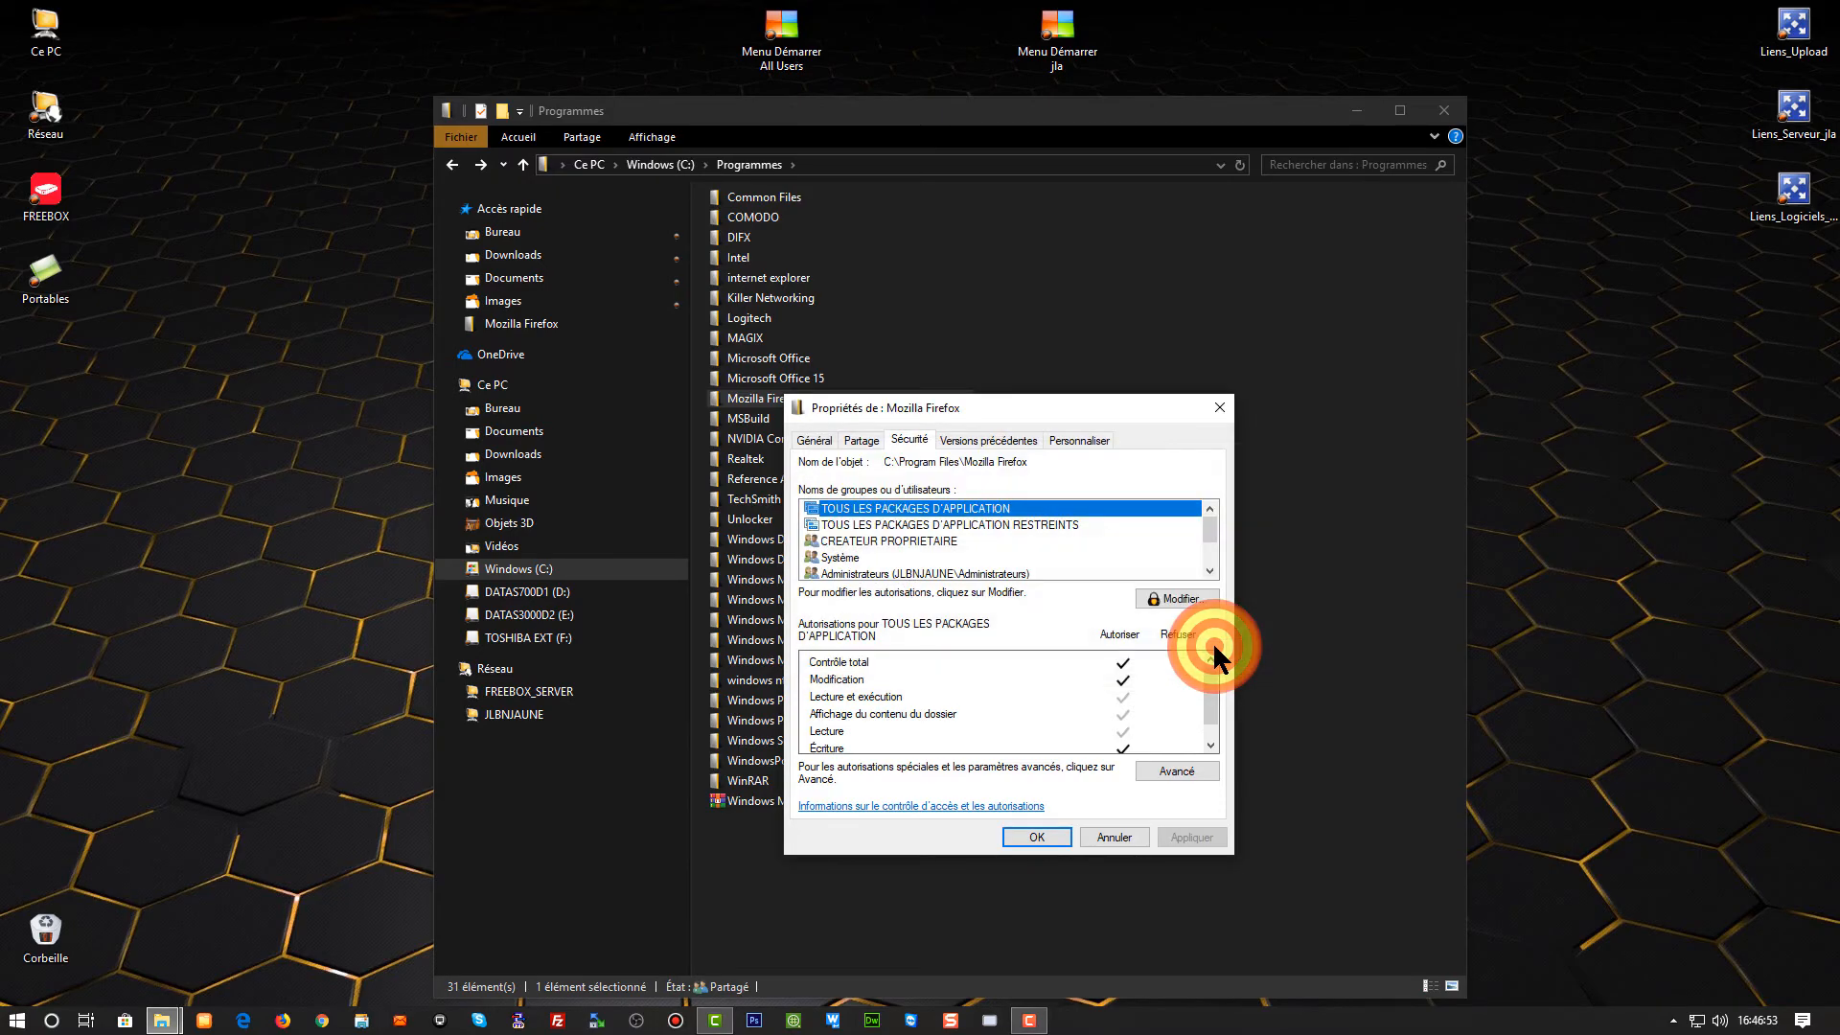
left_click(1035, 834)
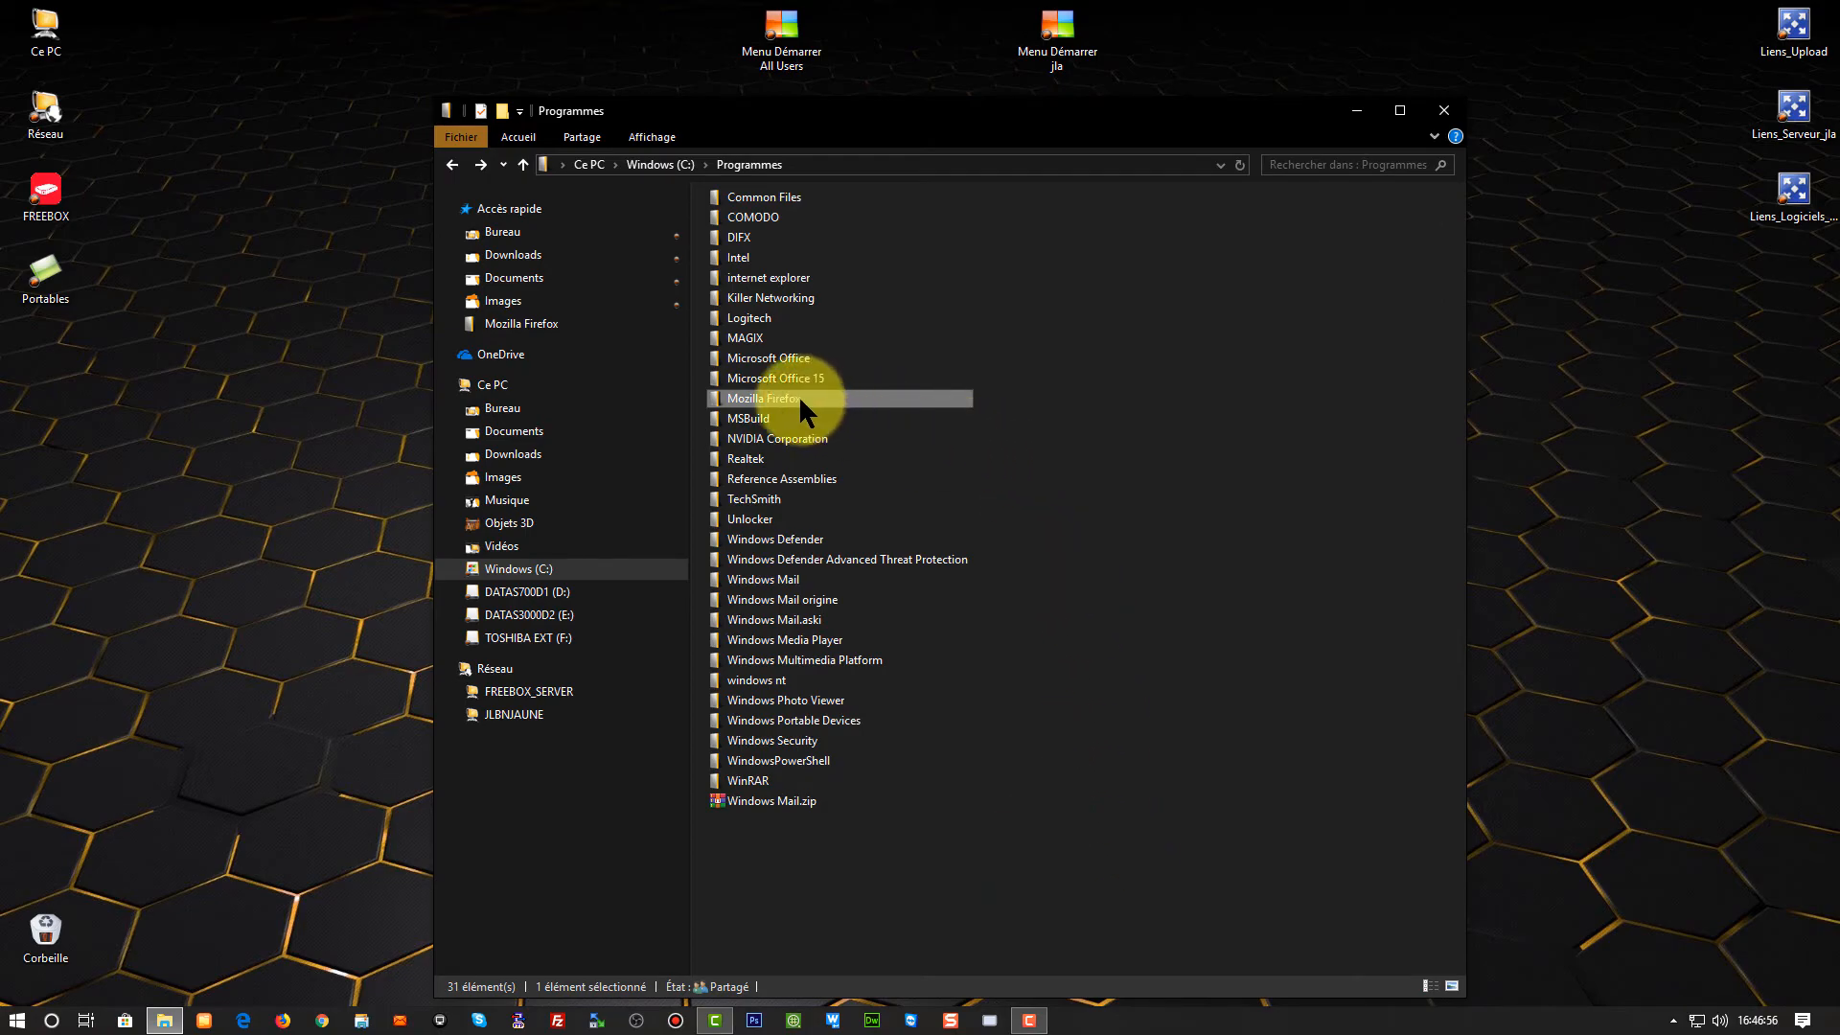
Check that the Mozilla Firefox folder opens, and close the file window
double_click(766, 399)
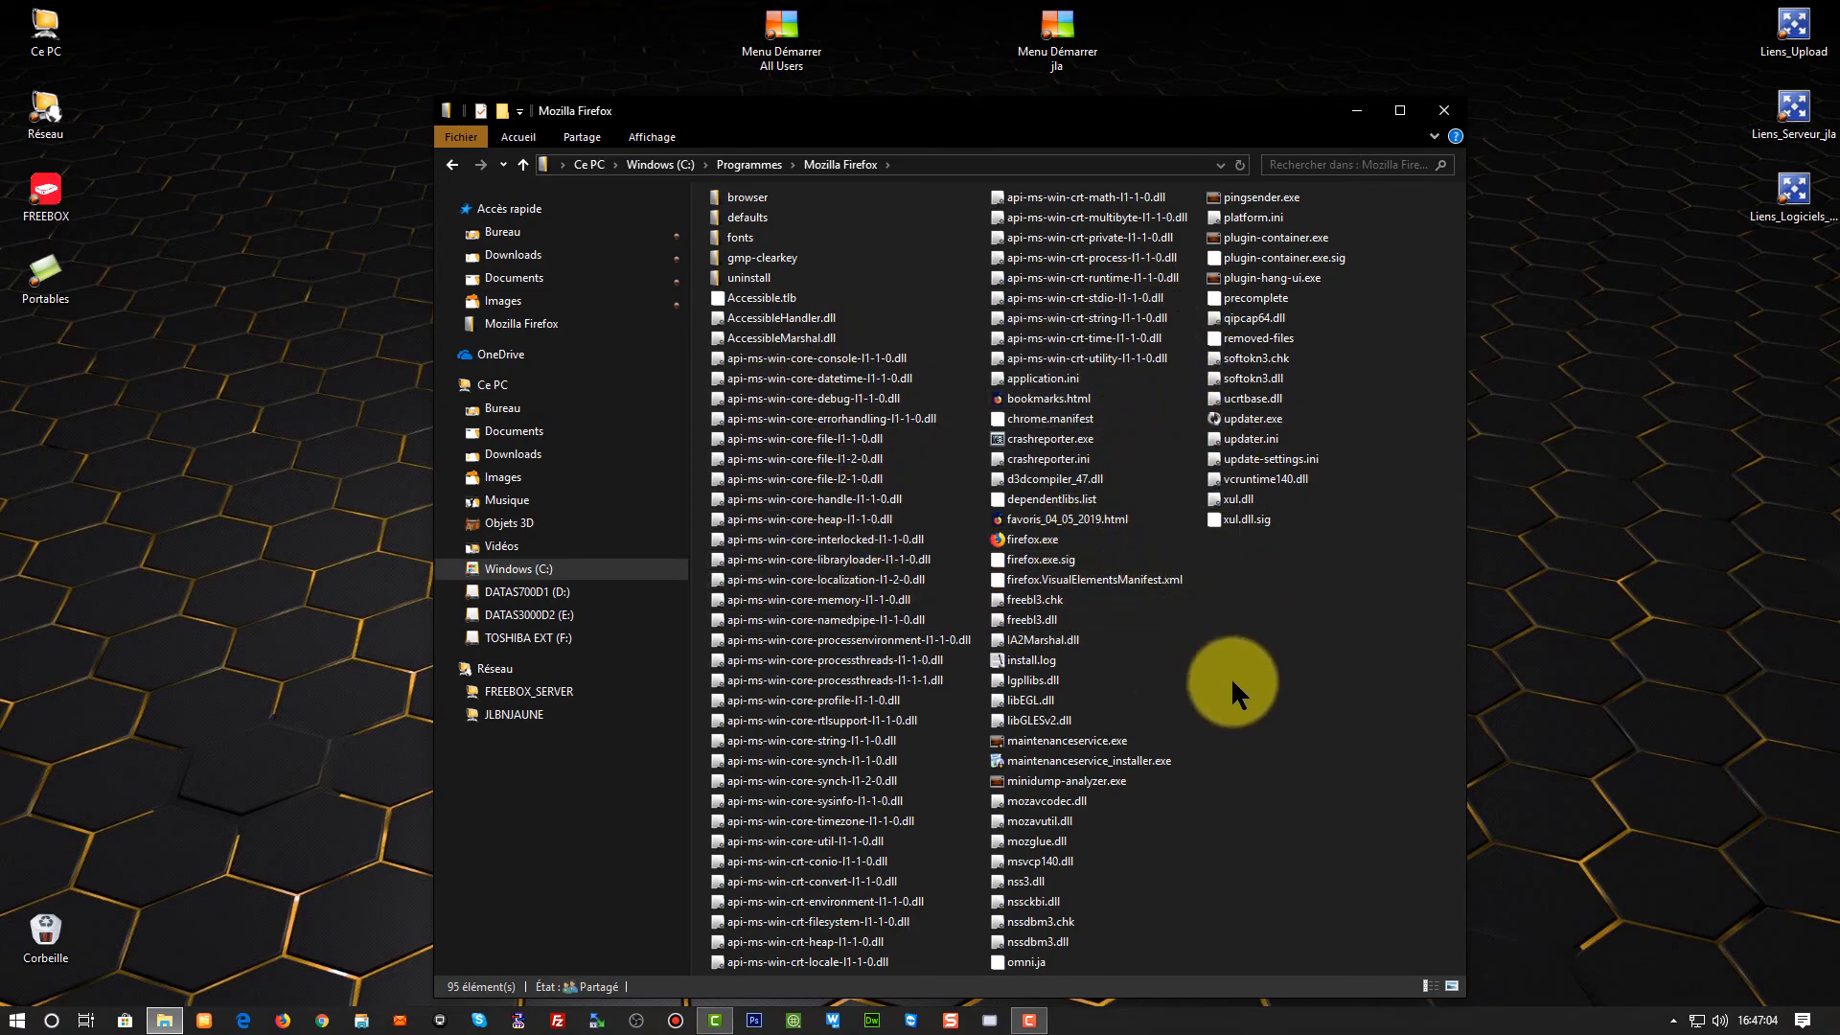
left_click(1447, 107)
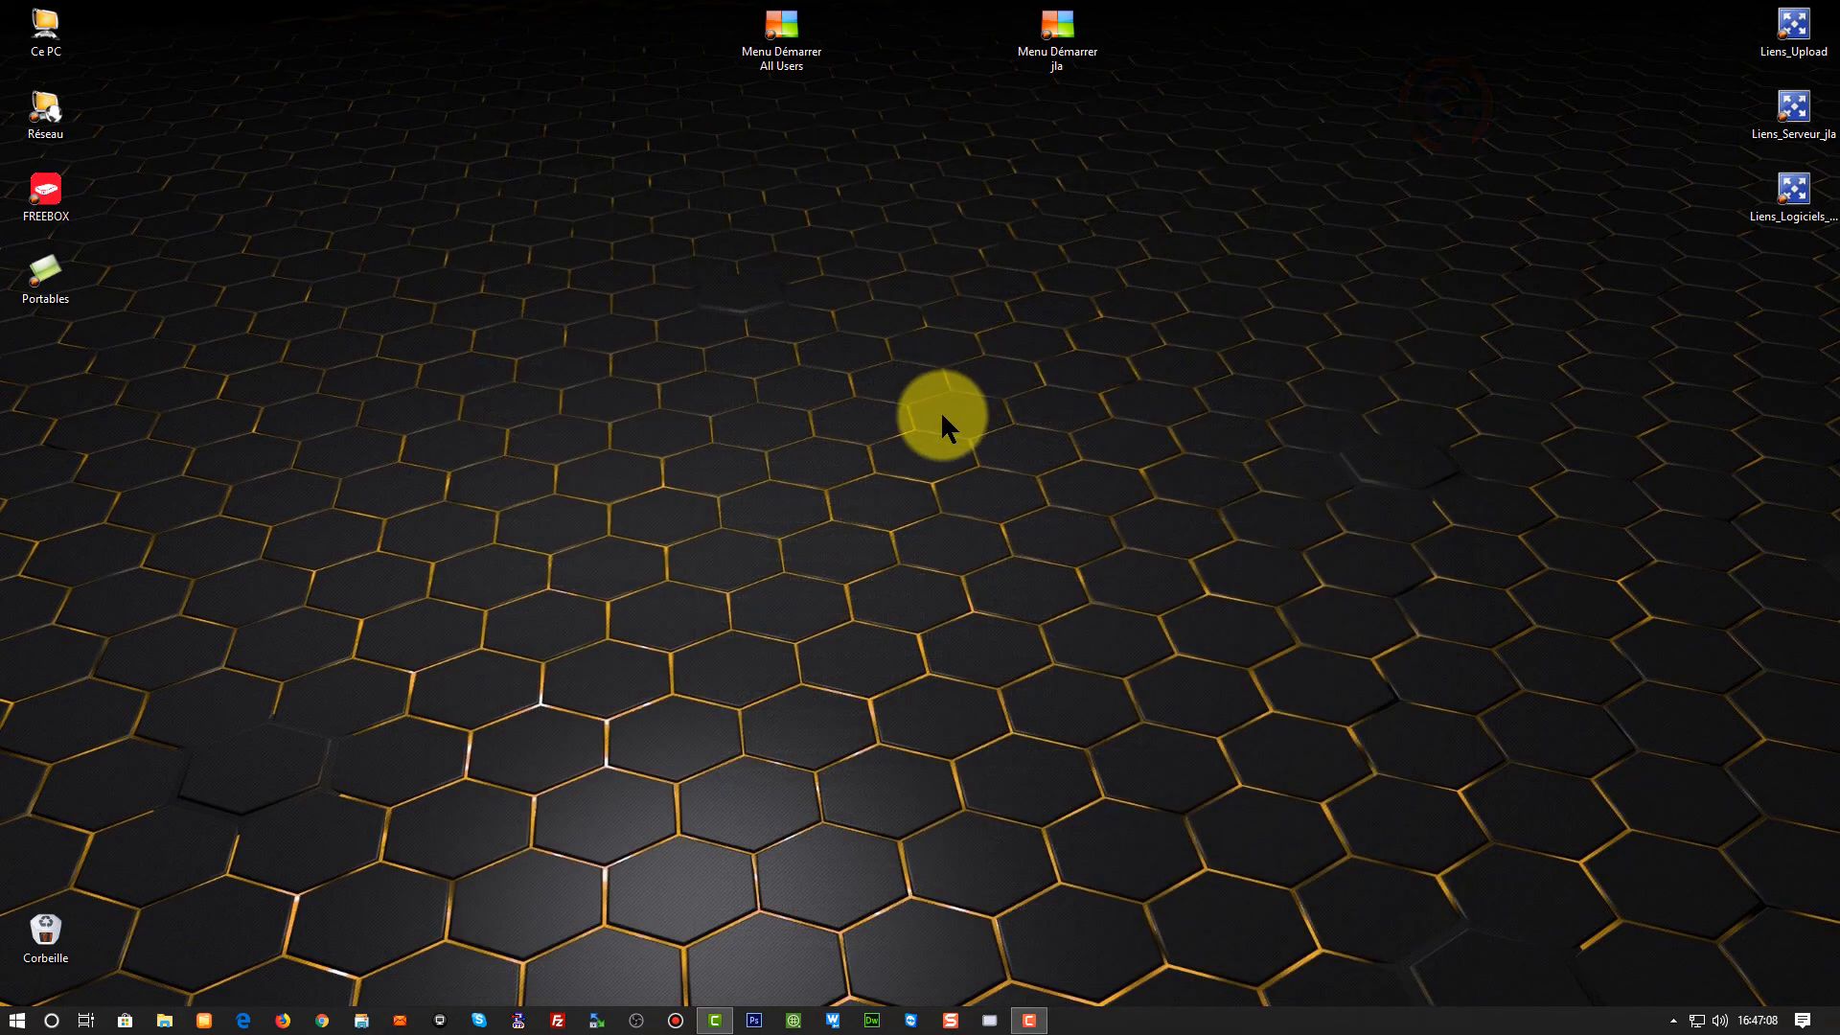